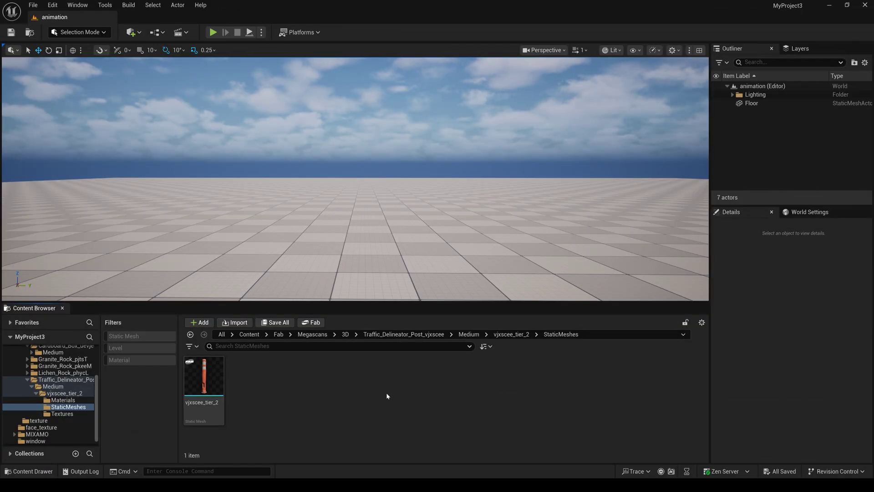
Convert the vjxscee_tier_2 static mesh to a skeletal mesh using the default conversion options.
{"action": "right_click", "coordinate": [205, 382]}
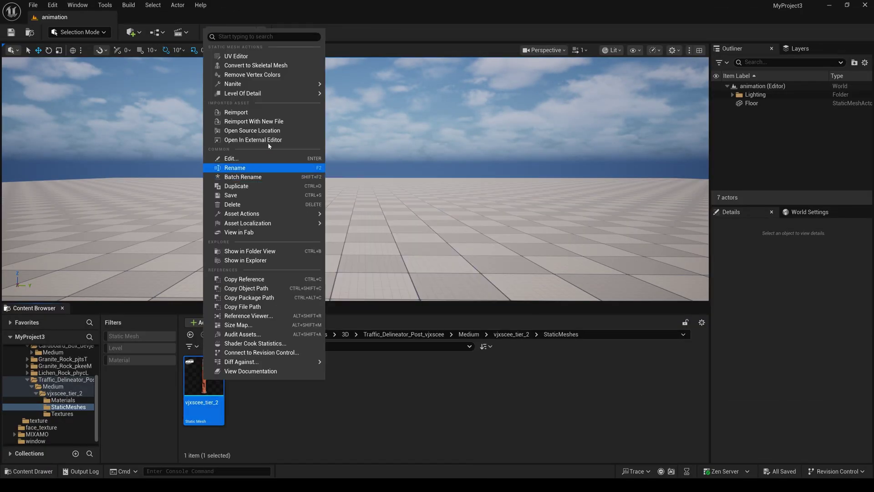
{"action": "left_click", "coordinate": [267, 66]}
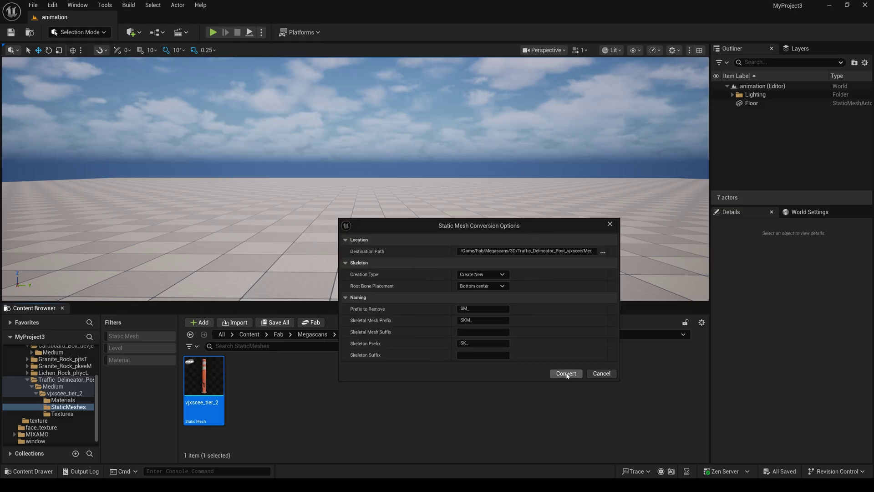
{"action": "left_click", "coordinate": [568, 373]}
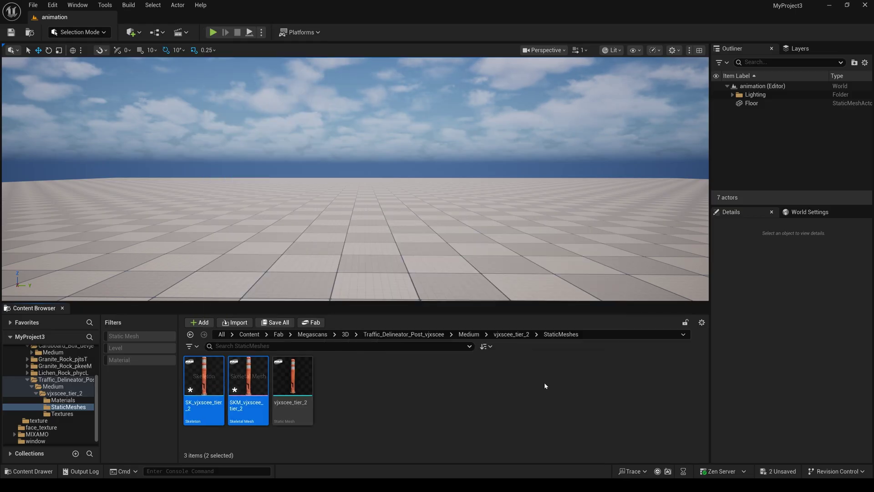
Open SKM_vjxscee_tier_2 in skeleton editing with Root chosen as the parent bone.
{"action": "double_click", "coordinate": [250, 383]}
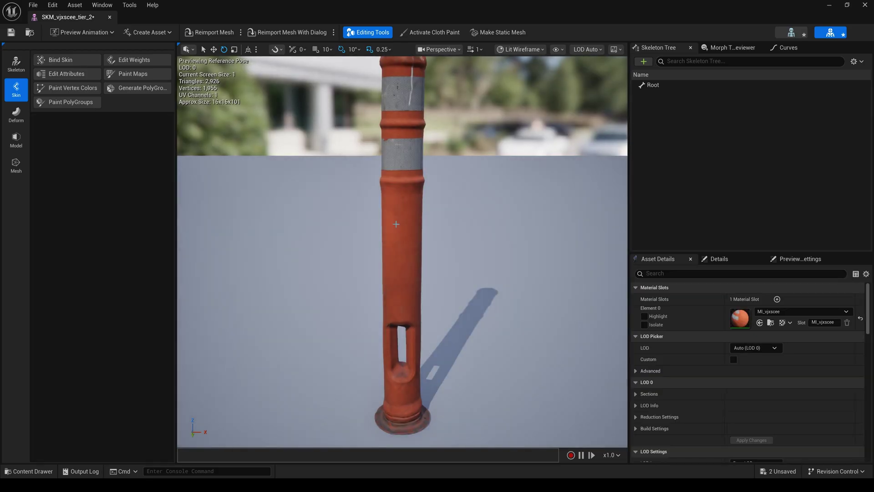
{"action": "scroll", "coordinate": [396, 223], "scroll_direction": "down", "scroll_amount": 5}
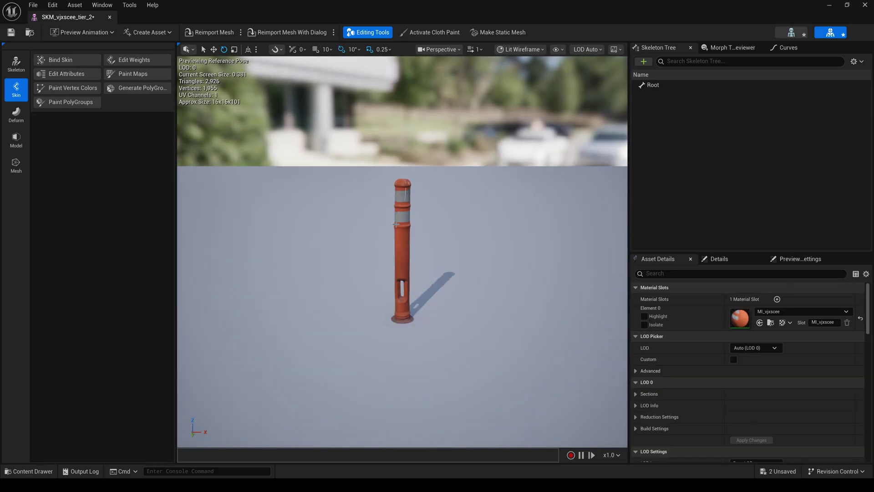
{"action": "left_click", "coordinate": [16, 63]}
{"action": "left_click", "coordinate": [65, 60]}
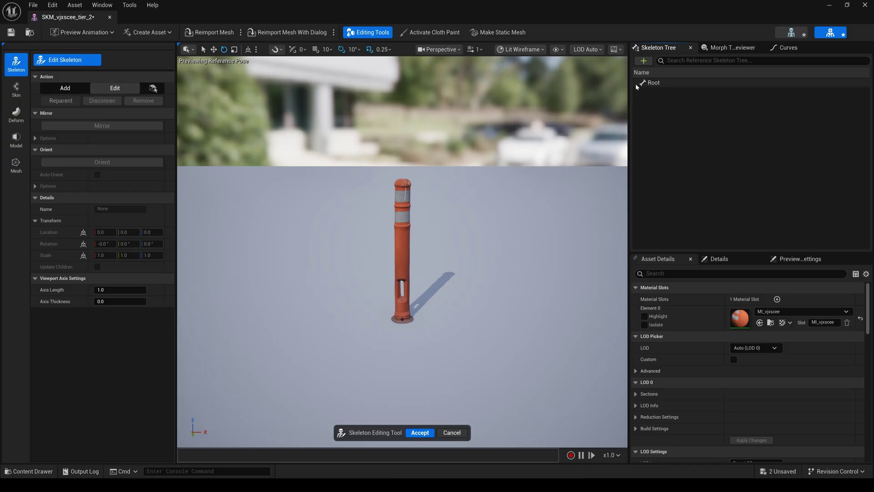
{"action": "left_click", "coordinate": [114, 88]}
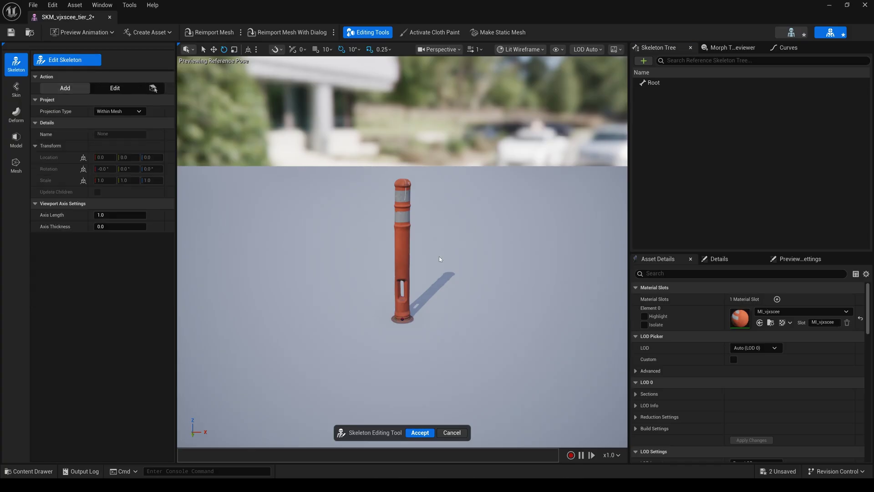
{"action": "left_click", "coordinate": [657, 83]}
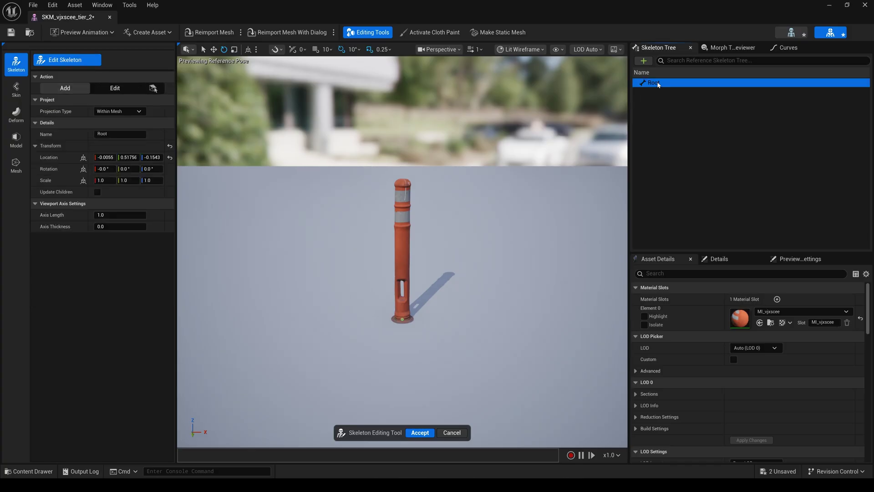
{"action": "scroll", "coordinate": [440, 305], "scroll_direction": "up", "scroll_amount": 1}
{"action": "scroll", "coordinate": [439, 305], "scroll_direction": "up", "scroll_amount": 1}
{"action": "scroll", "coordinate": [440, 306], "scroll_direction": "down", "scroll_amount": 1}
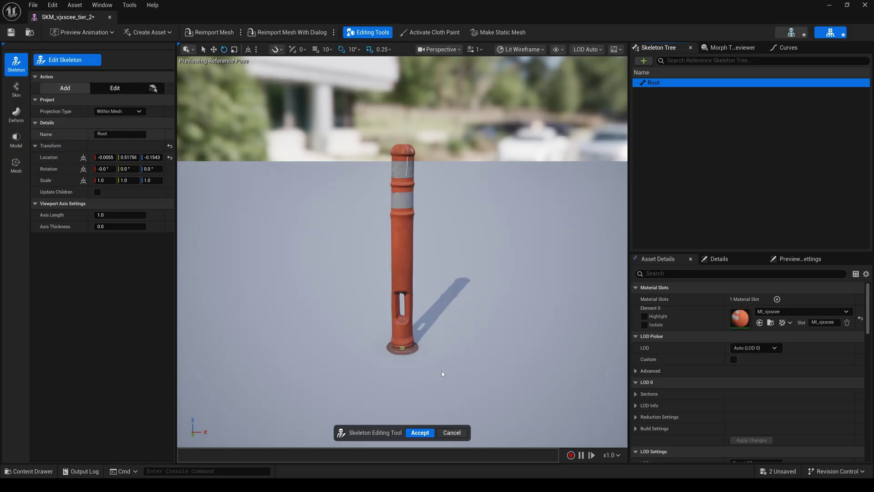
Add a chain of seven joints from the post's base up to its top.
{"action": "left_click", "coordinate": [402, 320]}
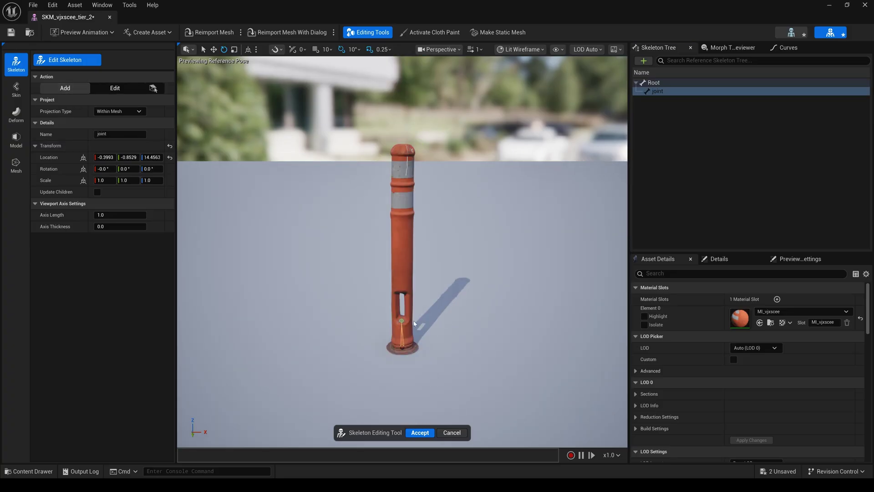
{"action": "left_click", "coordinate": [402, 288]}
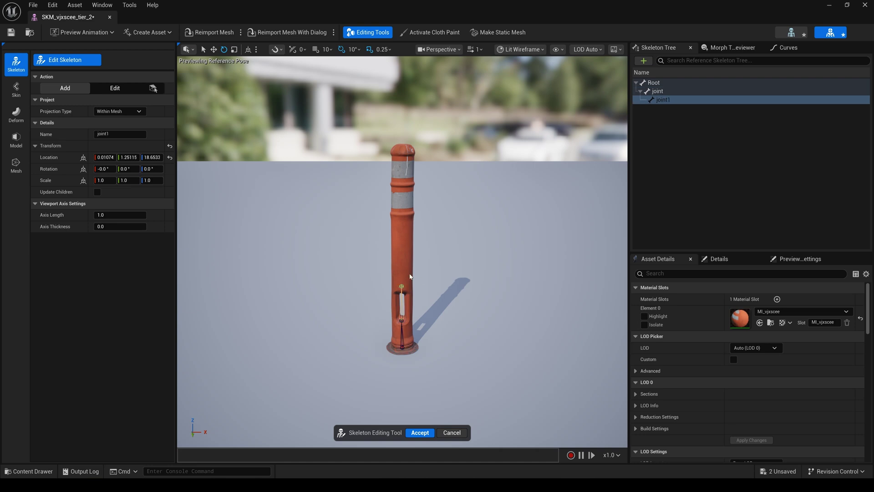
{"action": "left_click", "coordinate": [401, 261]}
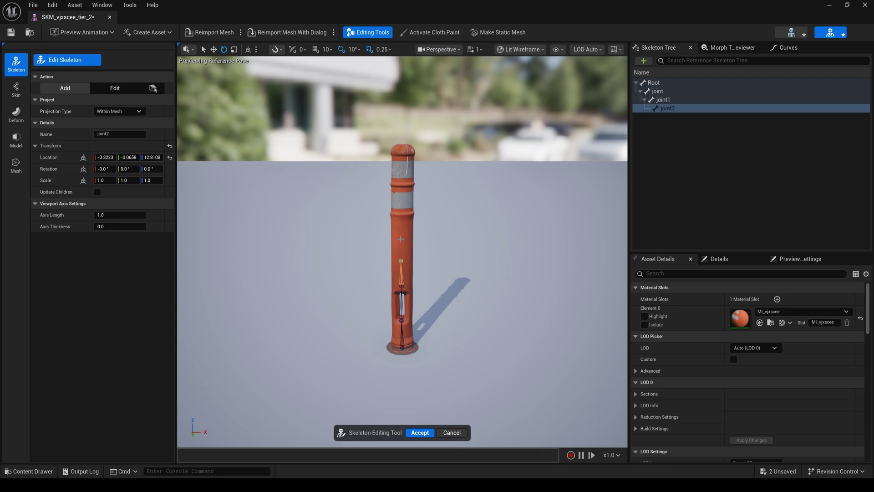
{"action": "left_click", "coordinate": [401, 238]}
{"action": "left_click", "coordinate": [401, 216]}
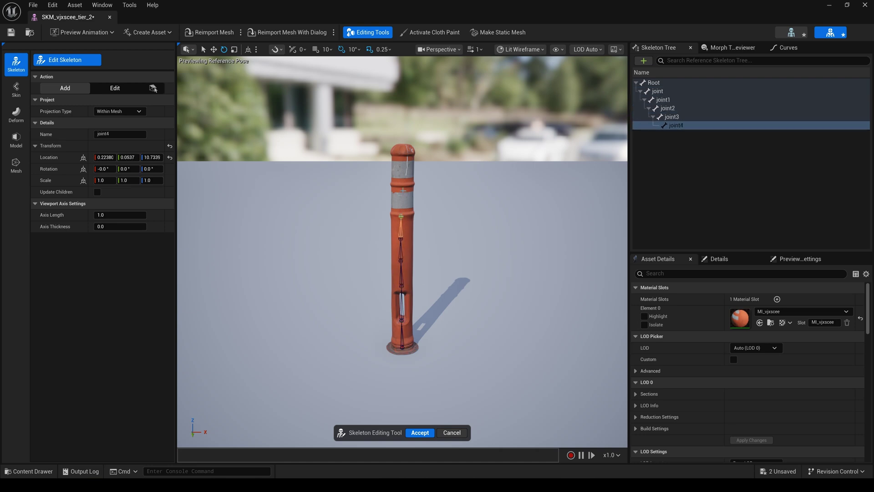
{"action": "left_click", "coordinate": [402, 189]}
{"action": "left_click", "coordinate": [402, 165]}
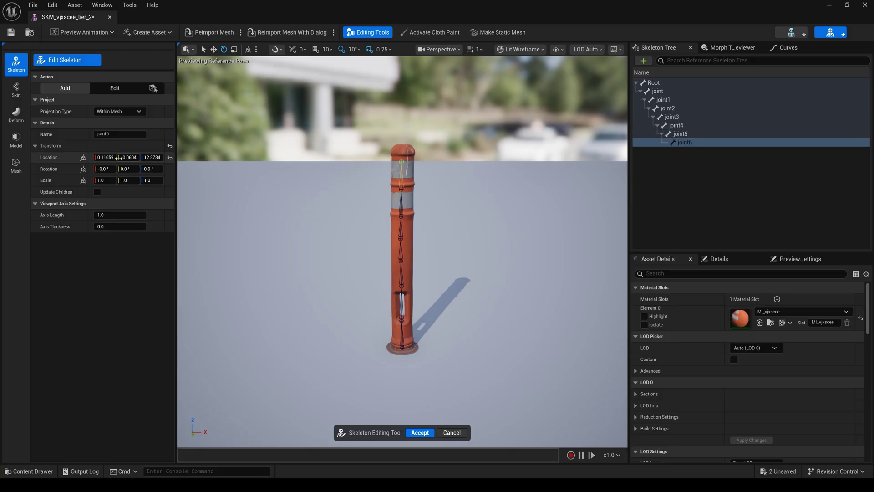
Zero Location X and Y for all bones Root through joint6 and accept the skeleton.
{"action": "left_click", "coordinate": [680, 134]}
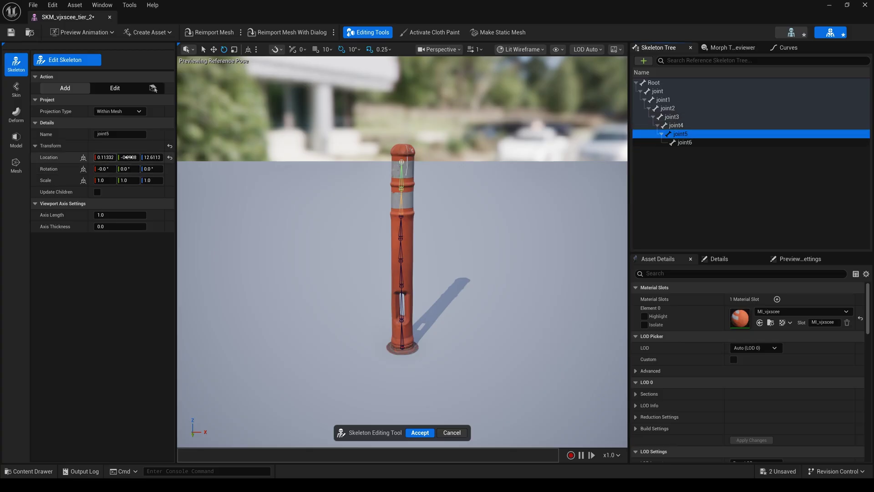
{"action": "left_click", "coordinate": [683, 142]}
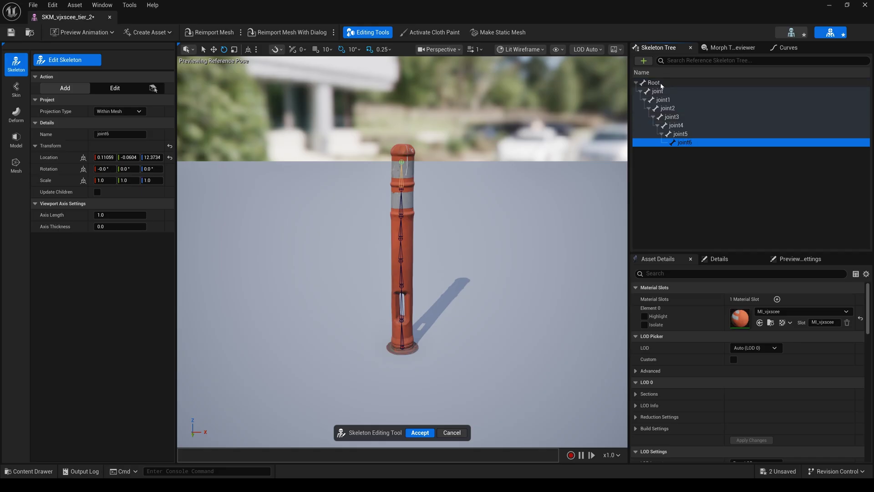
{"action": "left_click", "coordinate": [660, 84], "text": "shift"}
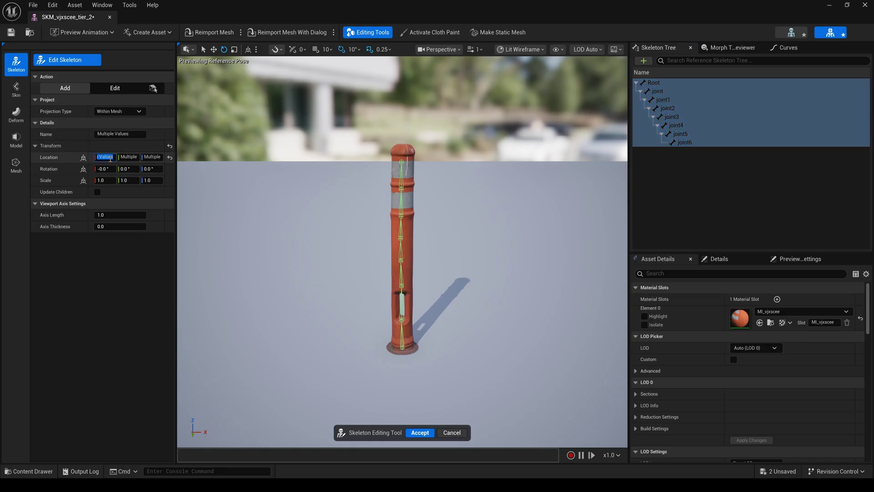
{"action": "type", "text": "0"}
{"action": "key", "text": "Return"}
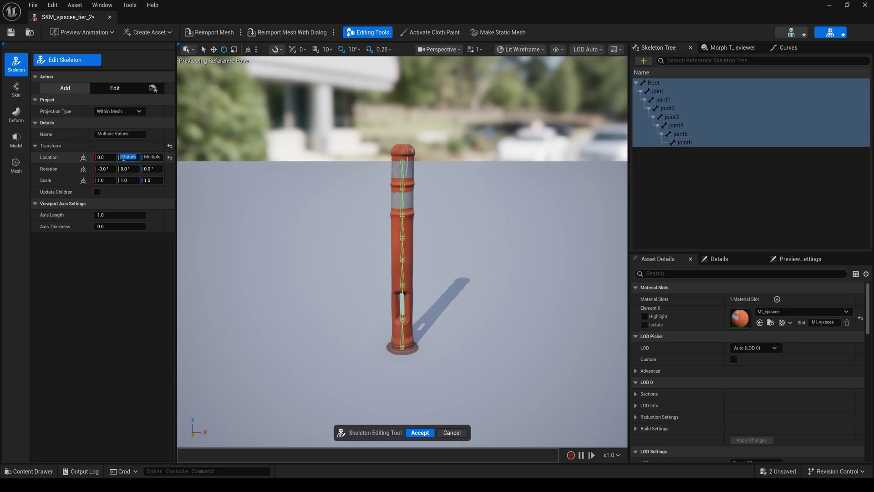
{"action": "type", "text": "0"}
{"action": "left_click", "coordinate": [103, 157]}
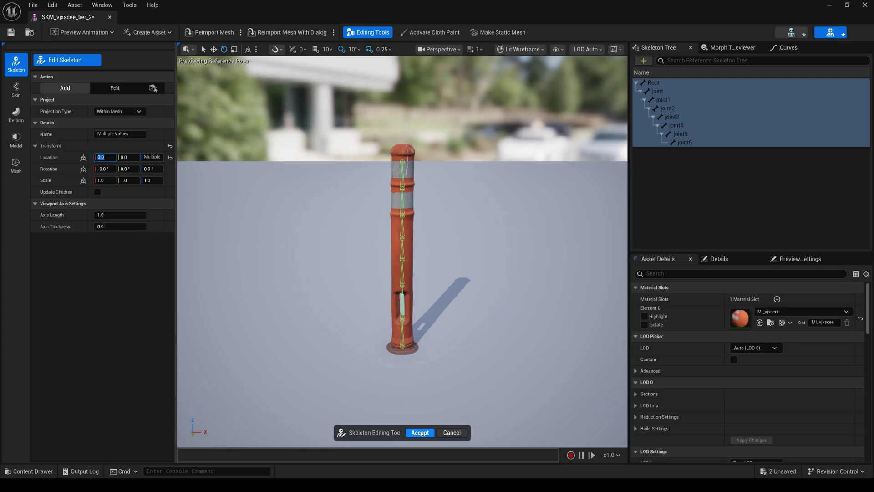
{"action": "left_click", "coordinate": [422, 433]}
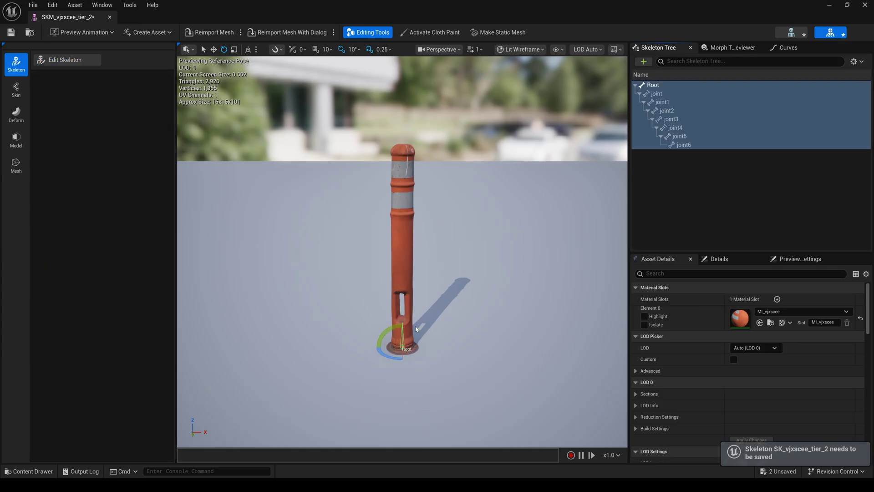
Bind the mesh skin with default settings, then open the SK_vjxscee_tier_2 skeleton asset.
{"action": "left_click", "coordinate": [17, 89]}
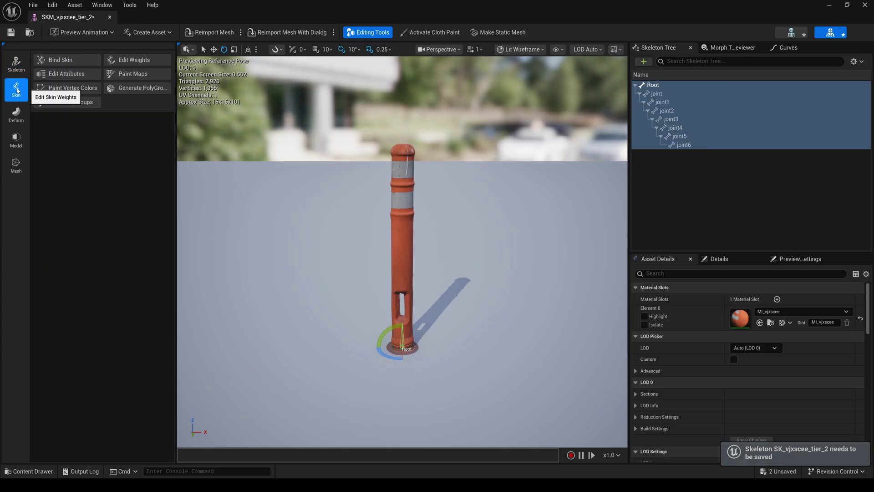
{"action": "left_click", "coordinate": [67, 62]}
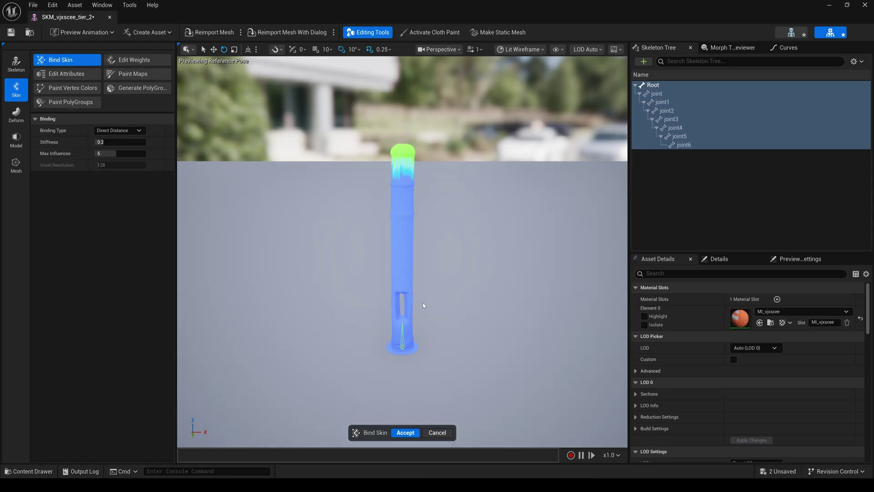
{"action": "left_click", "coordinate": [406, 433]}
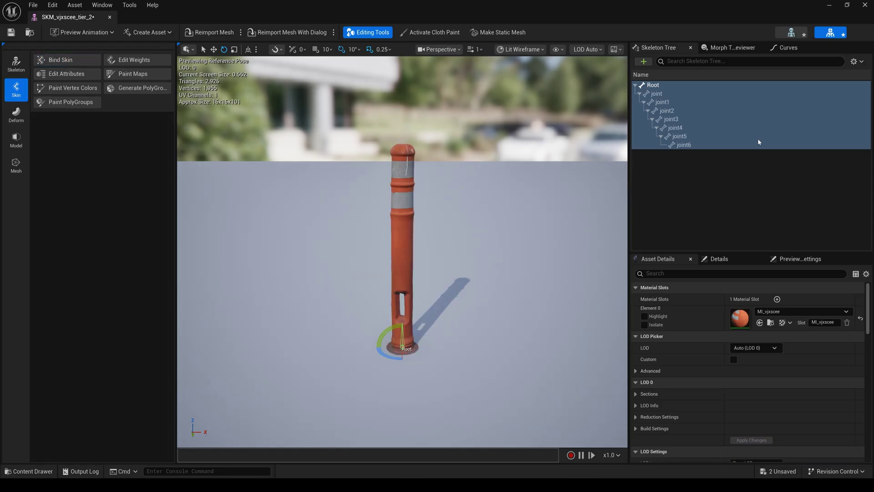
{"action": "left_click", "coordinate": [801, 33]}
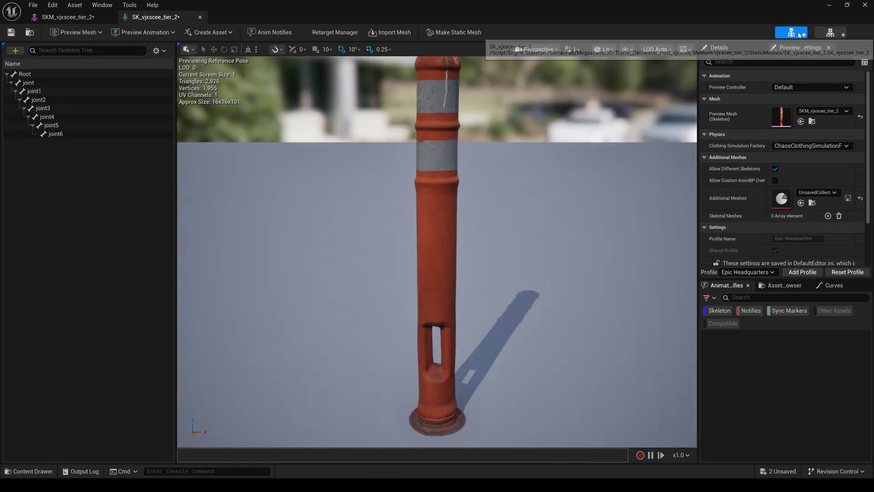
Rotate the lowest joint about -10° to confirm the post bends.
{"action": "left_click", "coordinate": [28, 83]}
{"action": "scroll", "coordinate": [335, 272], "scroll_direction": "down", "scroll_amount": 2}
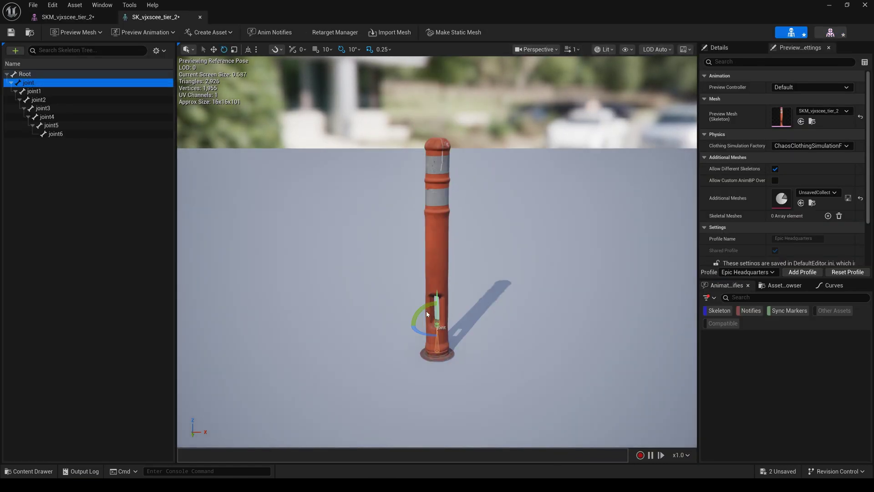
{"action": "left_click_drag", "start_coordinate": [426, 313], "coordinate": [460, 335]}
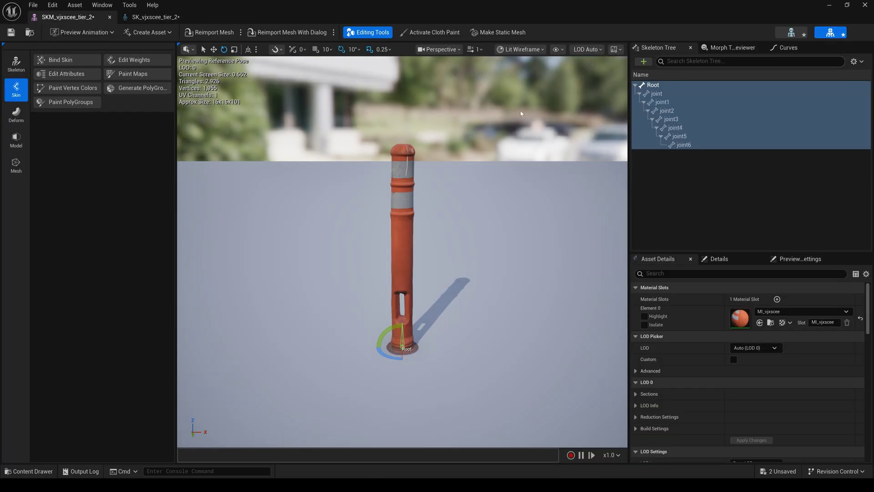
Show the joint bone's weights in Skin Weights Paint and set Weight Editing Mode to Mesh.
{"action": "left_click", "coordinate": [132, 60]}
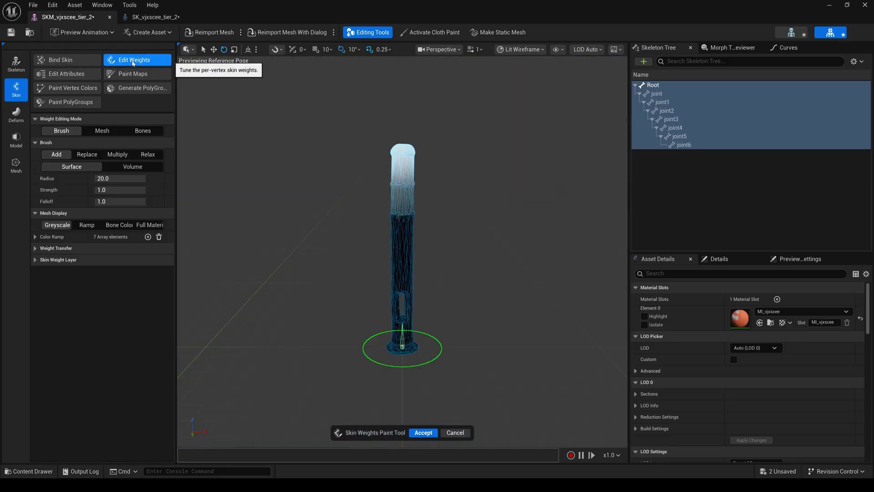
{"action": "left_click", "coordinate": [656, 94]}
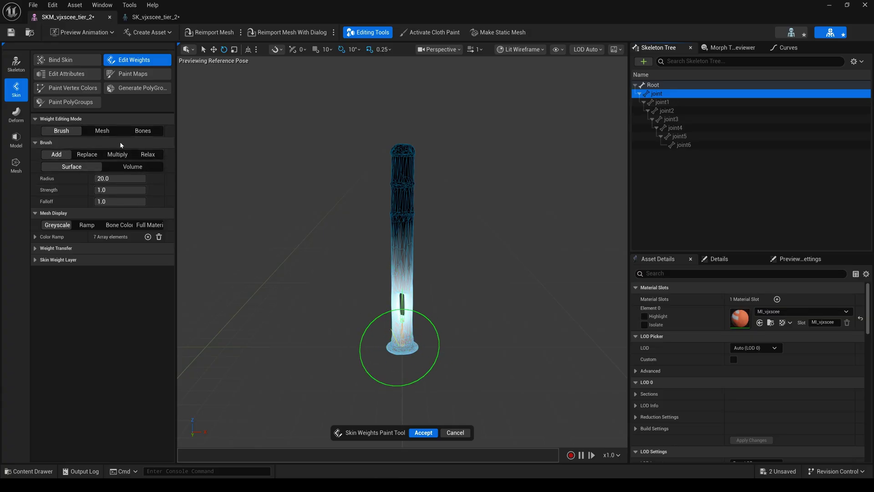
{"action": "left_click", "coordinate": [104, 131]}
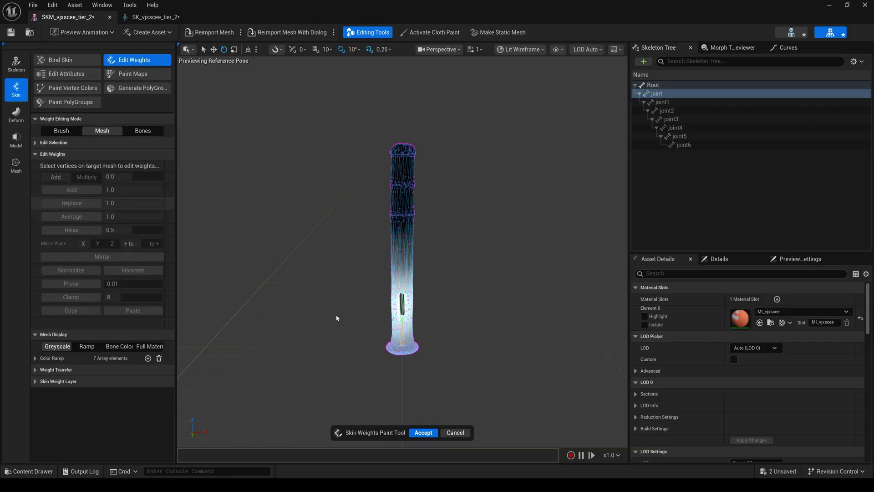
Select the post's base vertices and replace the joint bone's weight there with 0.0.
{"action": "left_click_drag", "start_coordinate": [433, 364], "coordinate": [369, 333]}
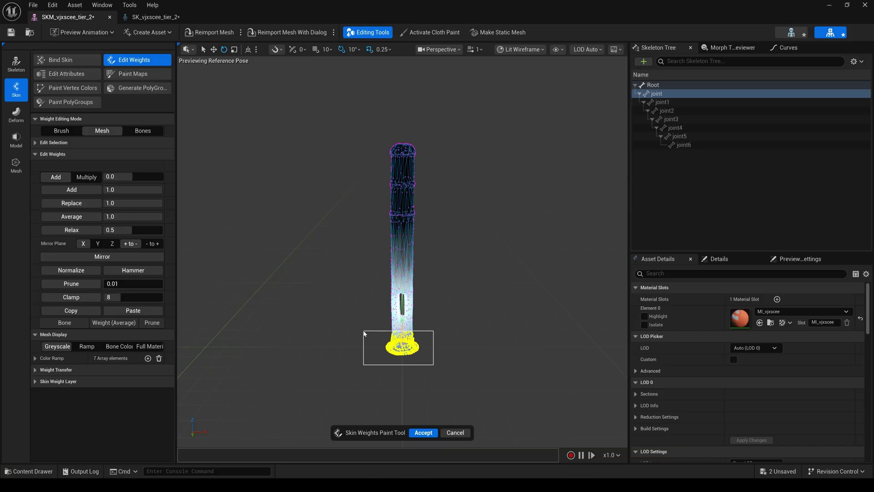
{"action": "left_click_drag", "start_coordinate": [363, 334], "coordinate": [363, 333]}
{"action": "scroll", "coordinate": [403, 253], "scroll_direction": "up", "scroll_amount": 3}
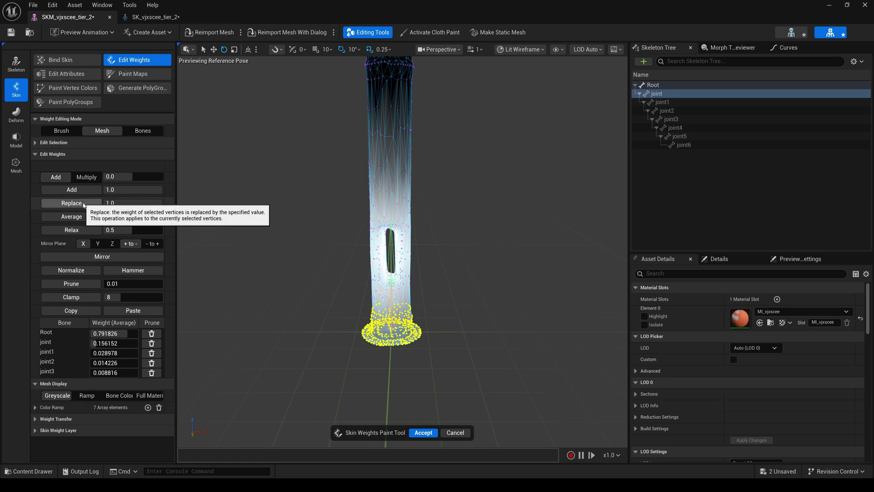
{"action": "left_click", "coordinate": [121, 203]}
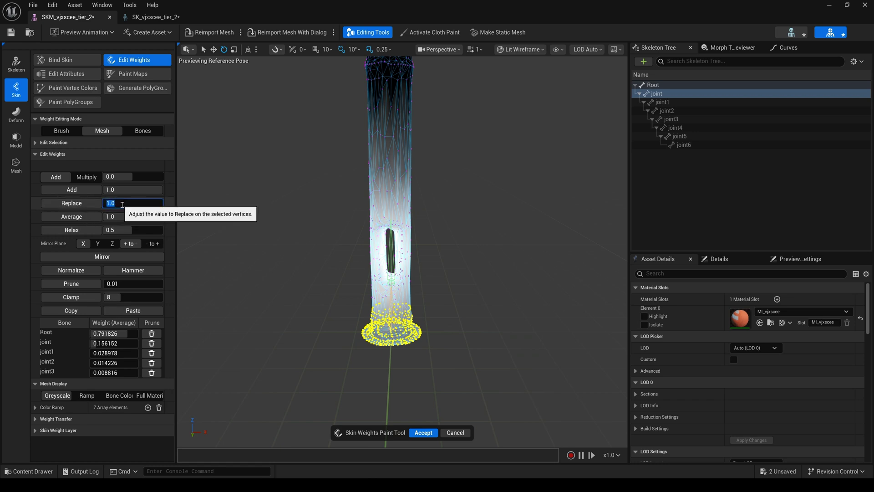
{"action": "type", "text": "0"}
{"action": "left_click", "coordinate": [71, 203]}
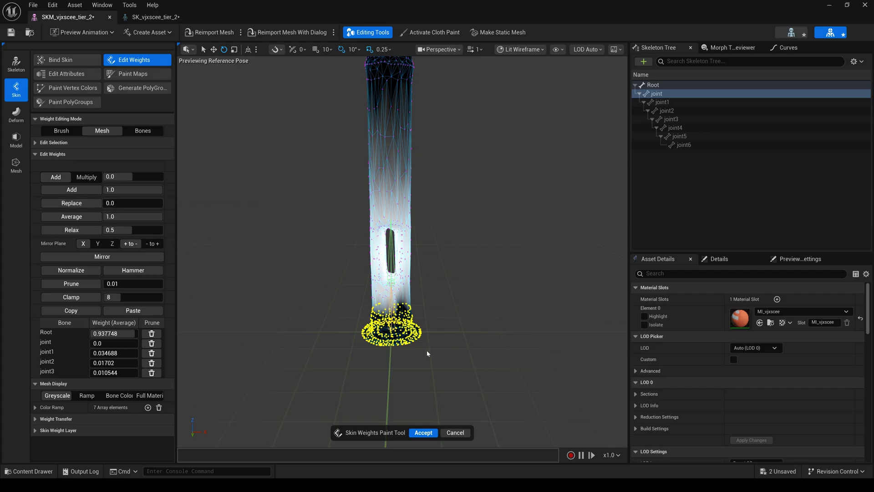
{"action": "left_click_drag", "start_coordinate": [428, 350], "coordinate": [341, 301]}
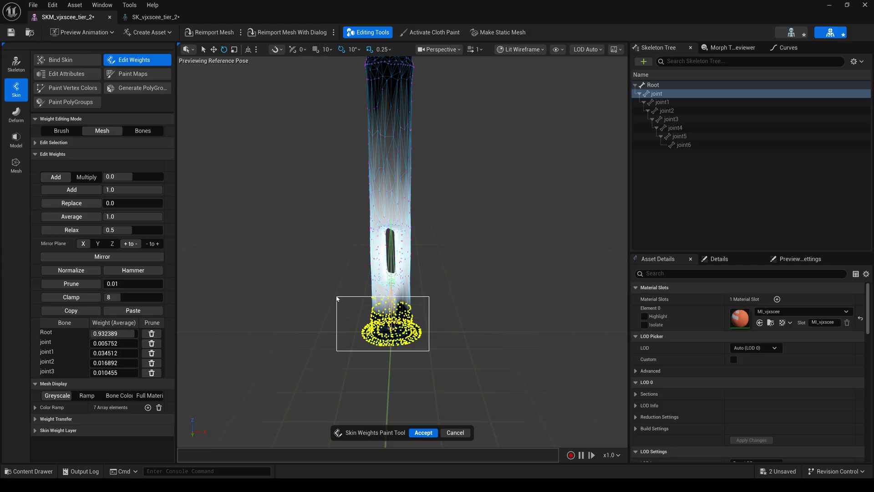
{"action": "left_click_drag", "start_coordinate": [341, 301], "coordinate": [345, 300]}
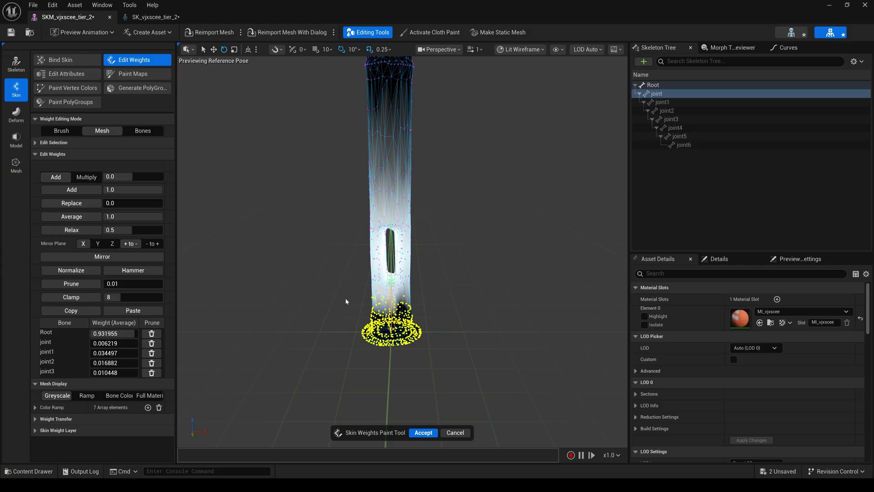
{"action": "left_click", "coordinate": [75, 203]}
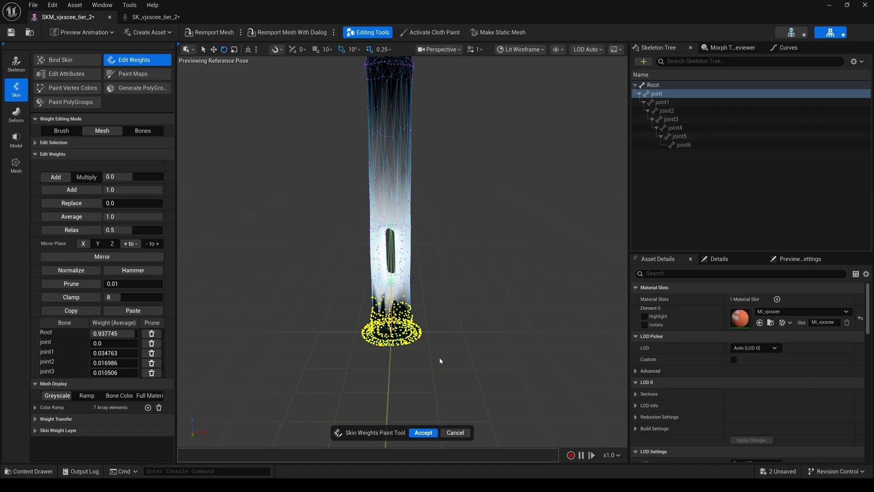
{"action": "left_click_drag", "start_coordinate": [440, 361], "coordinate": [336, 304]}
Replace joint1, joint2 and joint3 weights with zero, leaving Root at 1.0.
{"action": "left_click", "coordinate": [663, 102]}
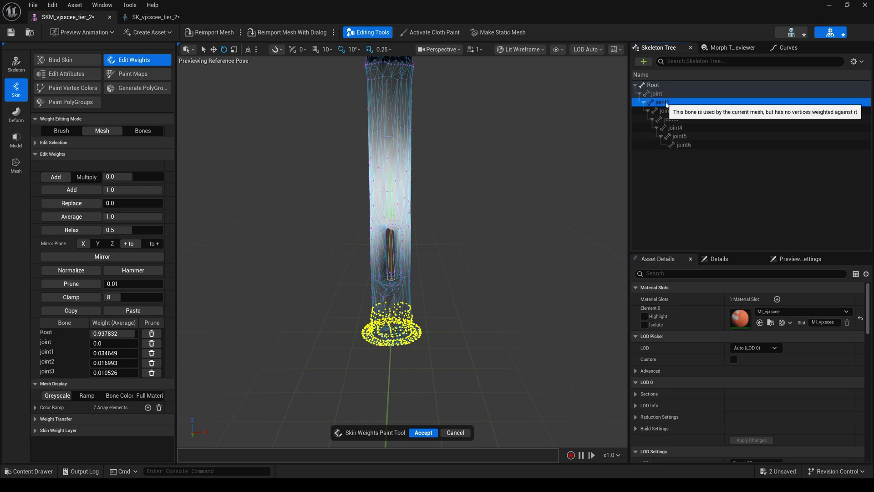
{"action": "left_click", "coordinate": [79, 202]}
{"action": "left_click", "coordinate": [666, 111]}
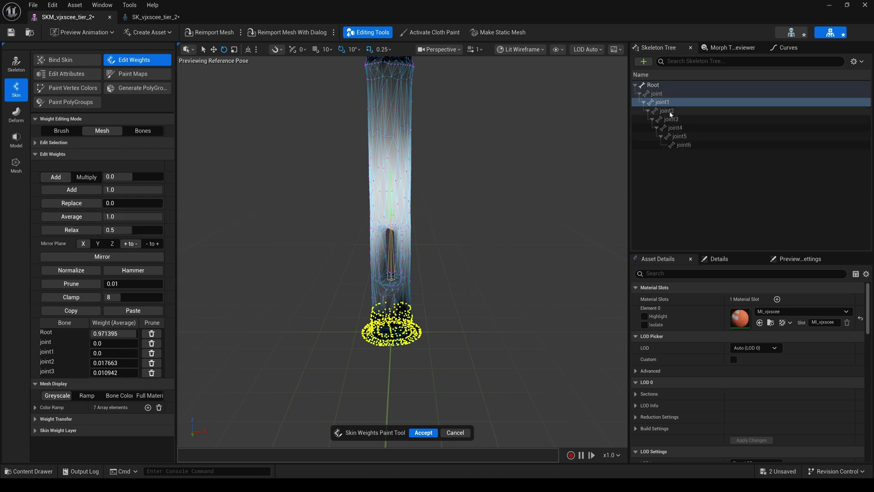
{"action": "left_click", "coordinate": [89, 204]}
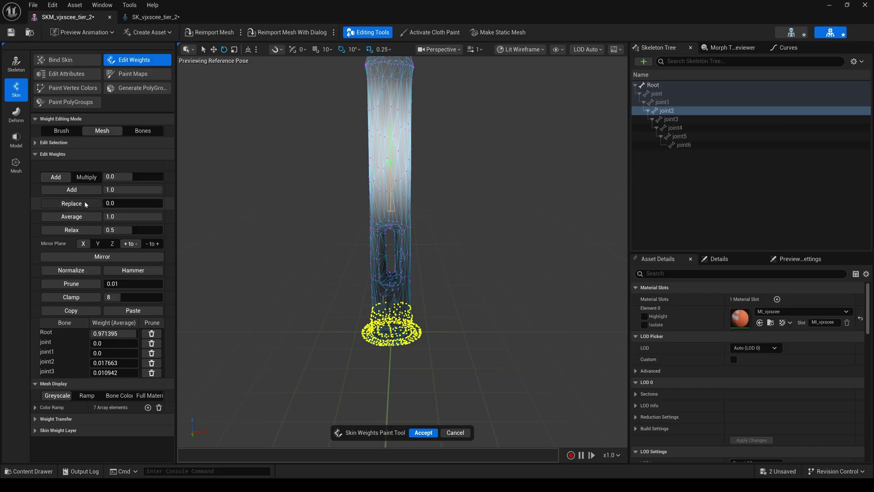
{"action": "left_click", "coordinate": [670, 119]}
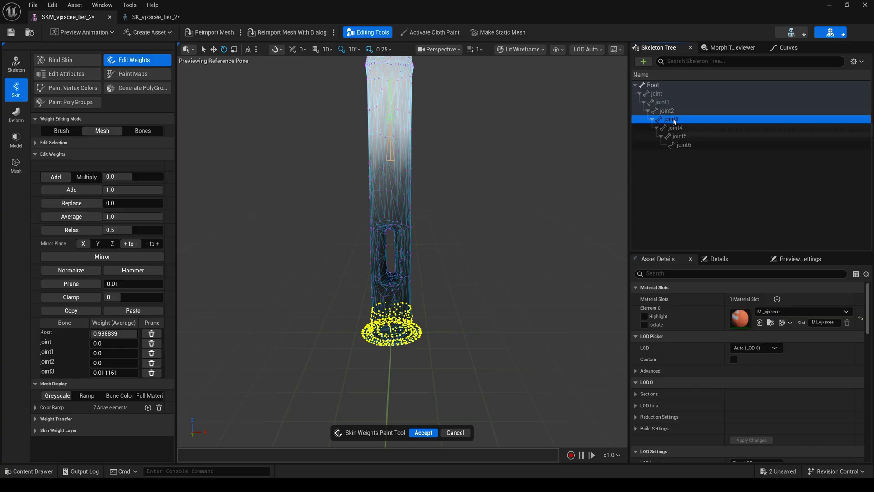
{"action": "left_click", "coordinate": [82, 203]}
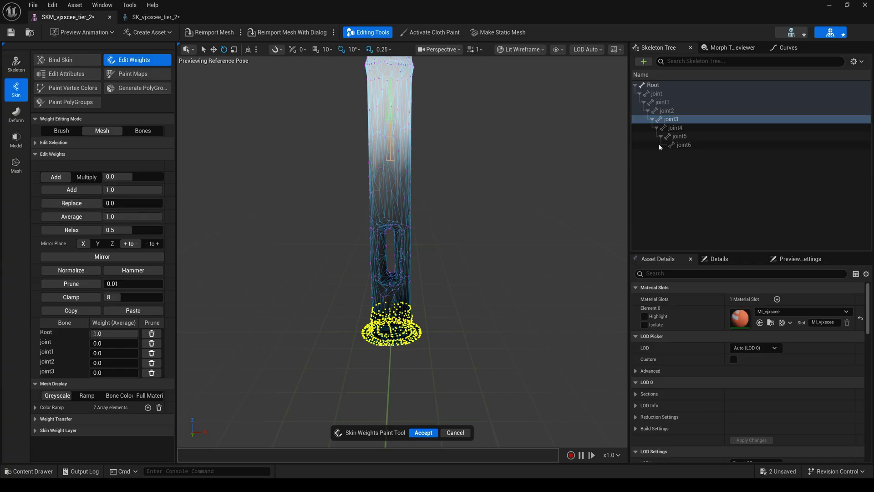
Review joint4 through joint6 influence and accept the weight edits.
{"action": "left_click", "coordinate": [674, 128]}
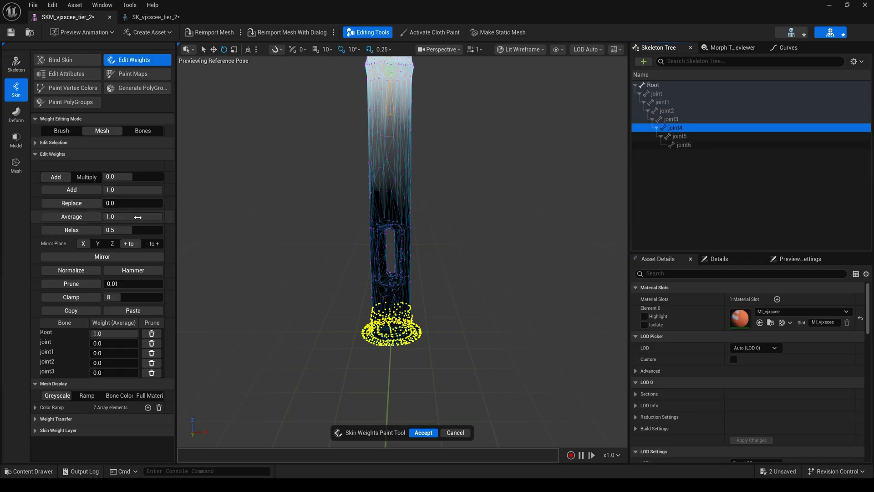
{"action": "left_click", "coordinate": [687, 138]}
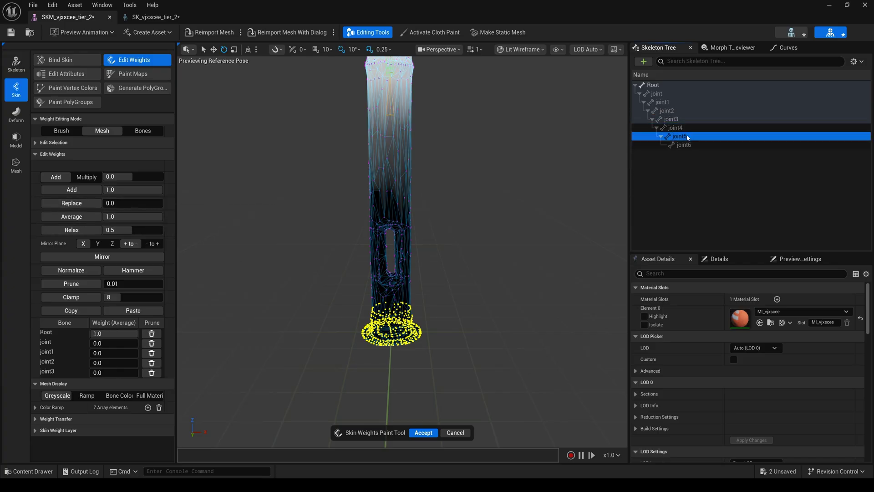
{"action": "key", "text": "Down"}
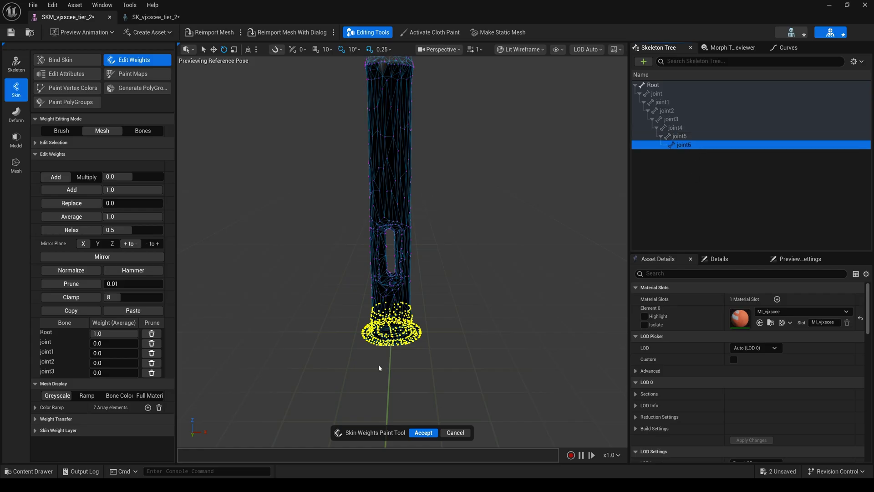
{"action": "left_click", "coordinate": [423, 433]}
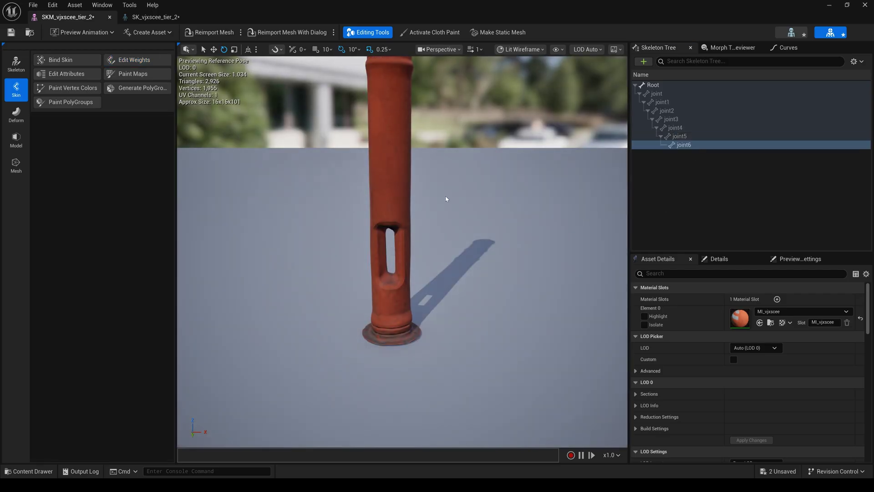
{"action": "scroll", "coordinate": [446, 199], "scroll_direction": "down", "scroll_amount": 3}
Rotate the lowest joint in SK_vjxscee_tier_2 to check the base stays planted.
{"action": "left_click", "coordinate": [791, 32]}
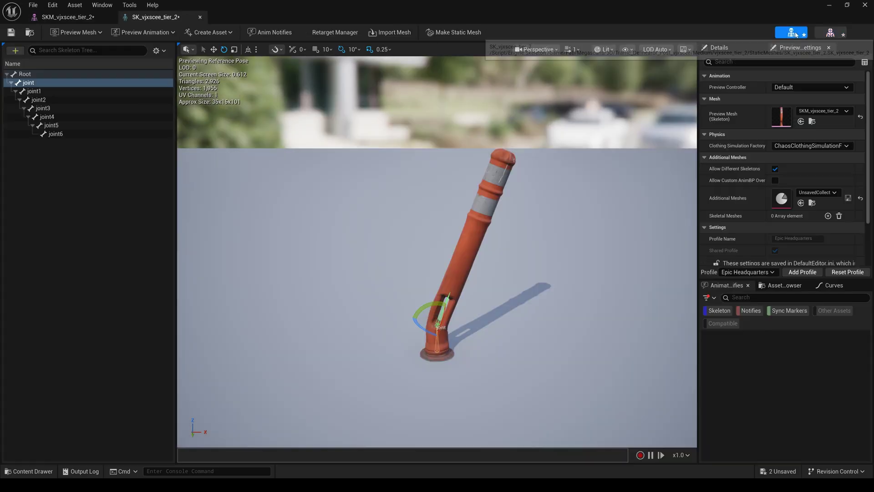
{"action": "left_click", "coordinate": [33, 83]}
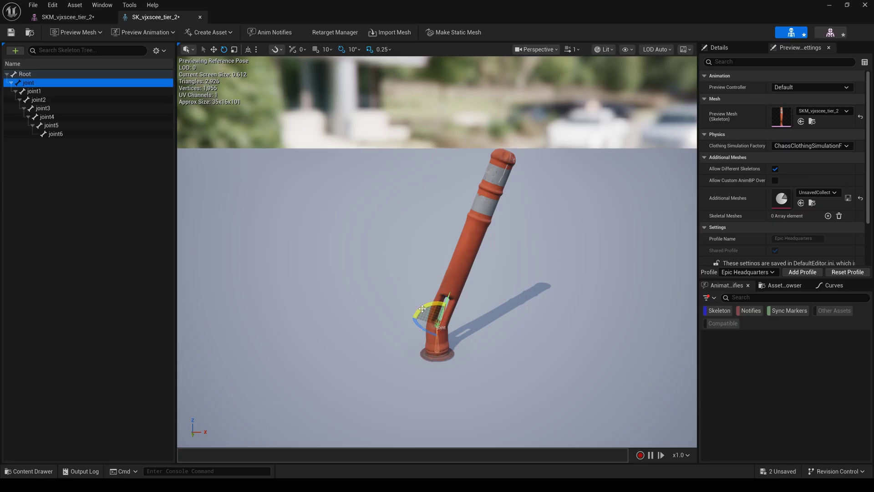
{"action": "mouse_move", "coordinate": [415, 316]}
{"action": "left_mouse_down"}
{"action": "mouse_move", "coordinate": [462, 333]}
{"action": "mouse_move", "coordinate": [433, 332]}
{"action": "left_mouse_up"}
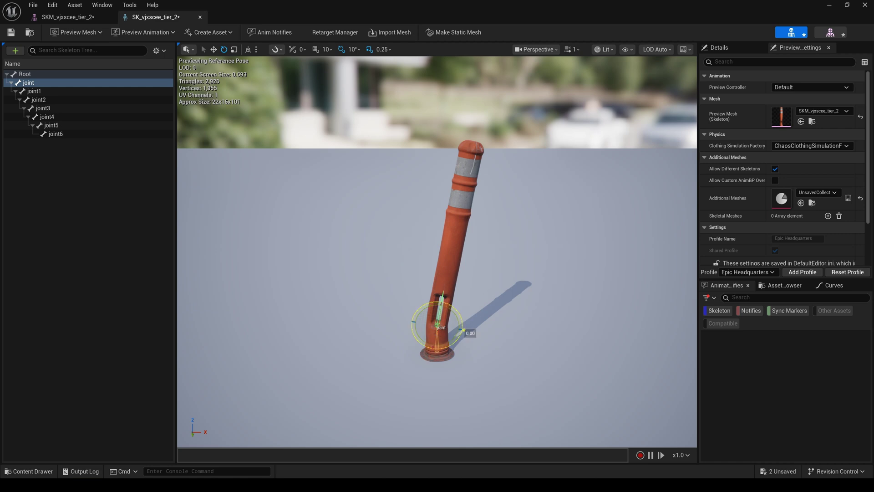
Save the skeleton asset and close the skeletal mesh editor.
{"action": "left_click", "coordinate": [11, 33]}
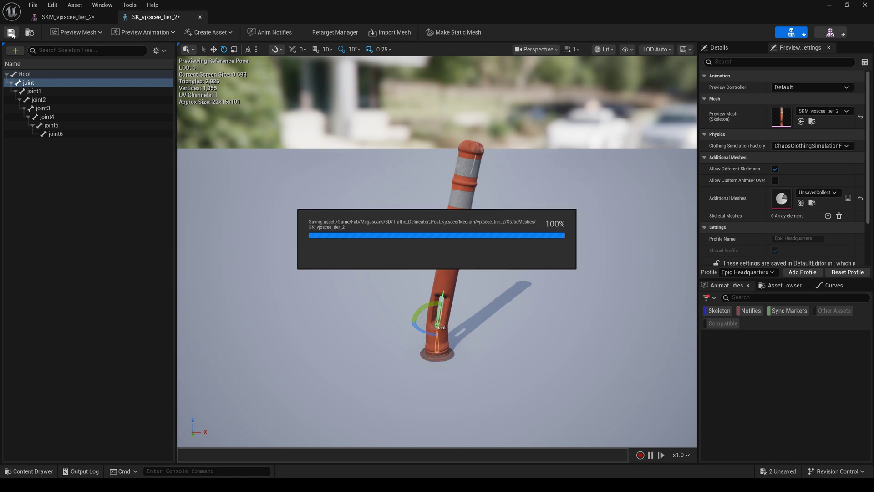
{"action": "left_click", "coordinate": [62, 16]}
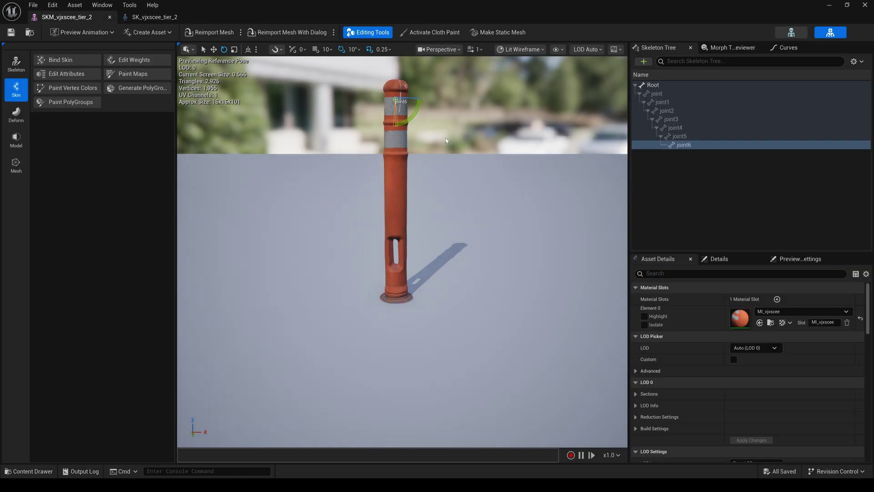
{"action": "left_click", "coordinate": [827, 6]}
{"action": "mouse_move", "coordinate": [241, 386]}
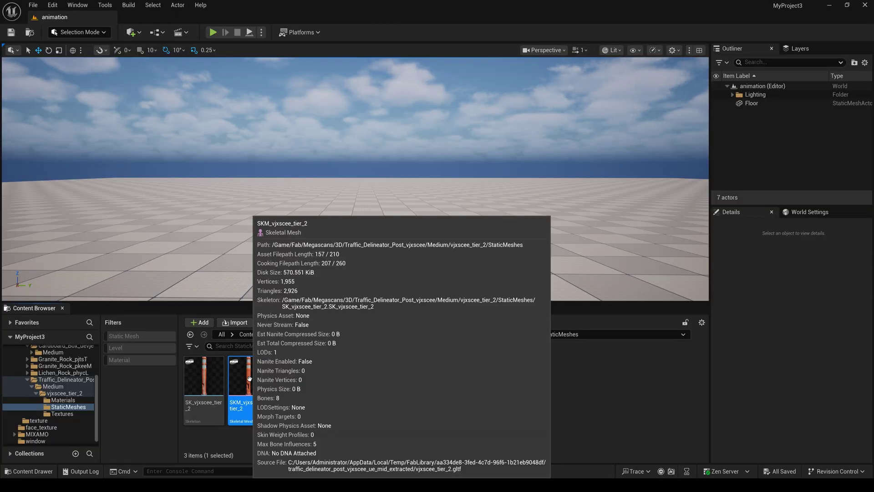
Place the skeletal post in the level and create the level sequence sq_1.
{"action": "left_click_drag", "start_coordinate": [249, 378], "coordinate": [370, 214]}
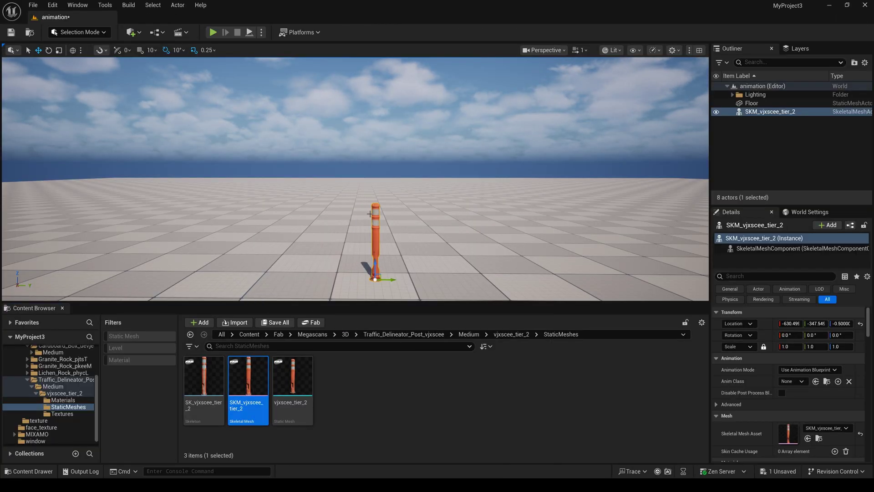
{"action": "left_click", "coordinate": [187, 35]}
{"action": "left_click", "coordinate": [219, 57]}
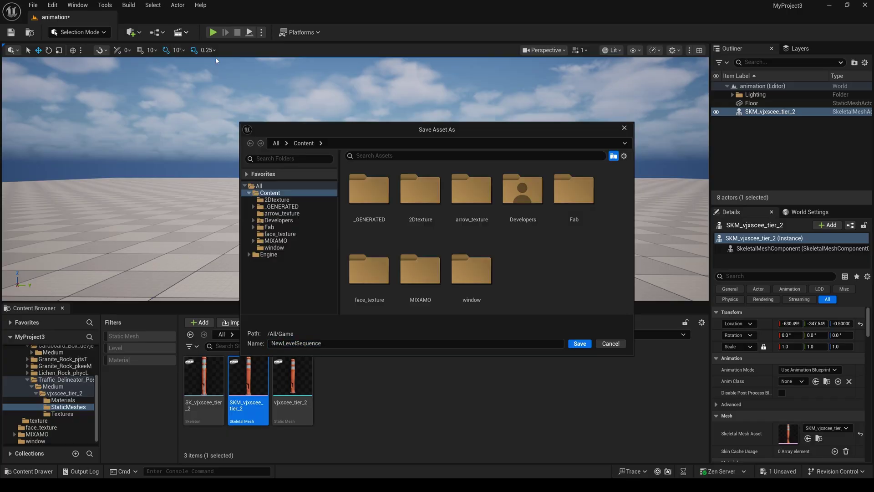
{"action": "type", "text": "sq_"}
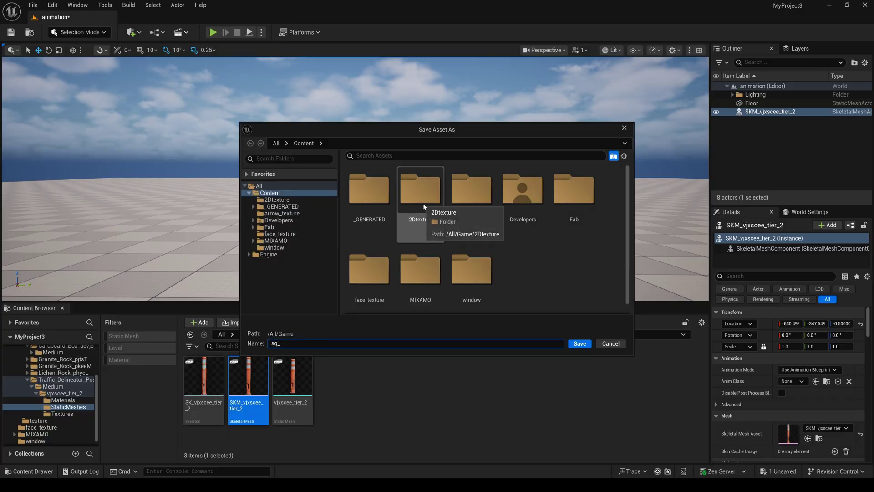
{"action": "type", "text": "1"}
{"action": "key", "text": "Return"}
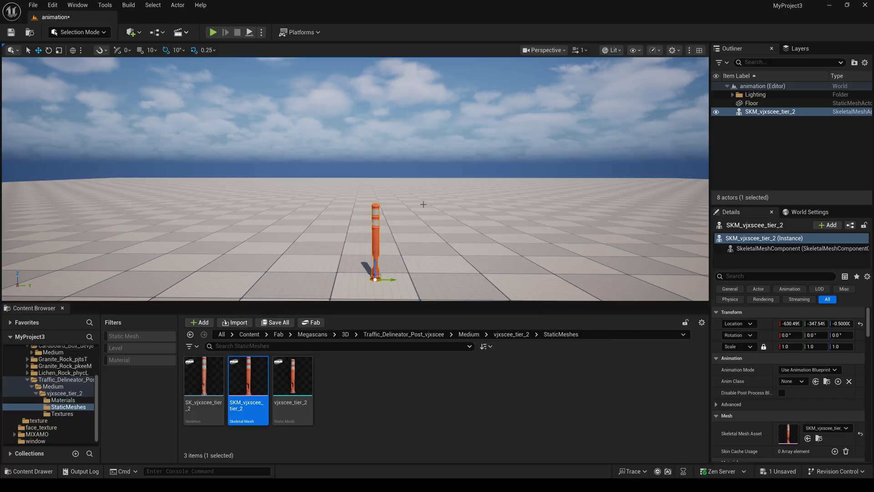
Add SKM_vjxscee_tier_2 as a track in sq_1 and choose Bake To Control Rig.
{"action": "left_click", "coordinate": [762, 112]}
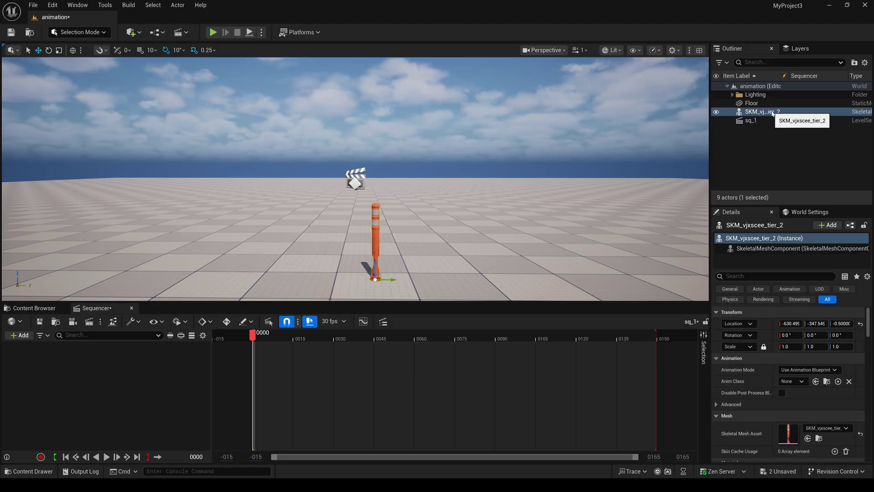
{"action": "left_click_drag", "start_coordinate": [762, 111], "coordinate": [109, 383]}
{"action": "left_click_drag", "start_coordinate": [389, 284], "coordinate": [403, 225]}
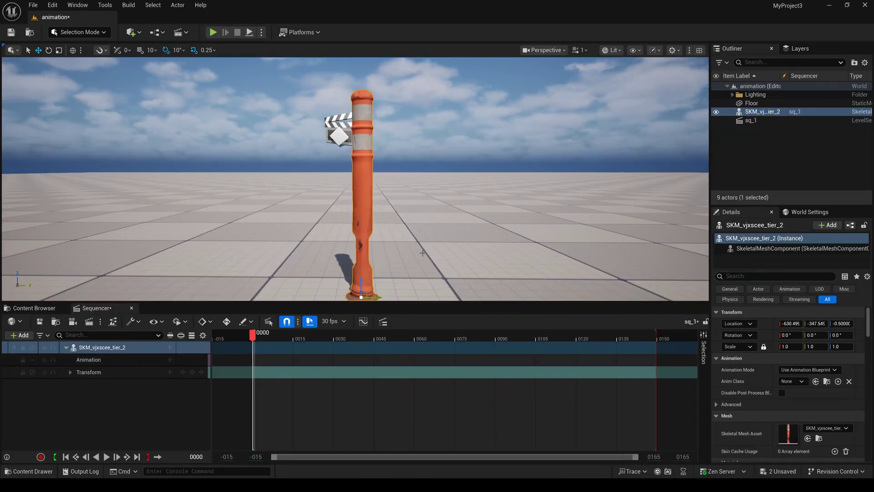
{"action": "left_click_drag", "start_coordinate": [407, 302], "coordinate": [404, 322]}
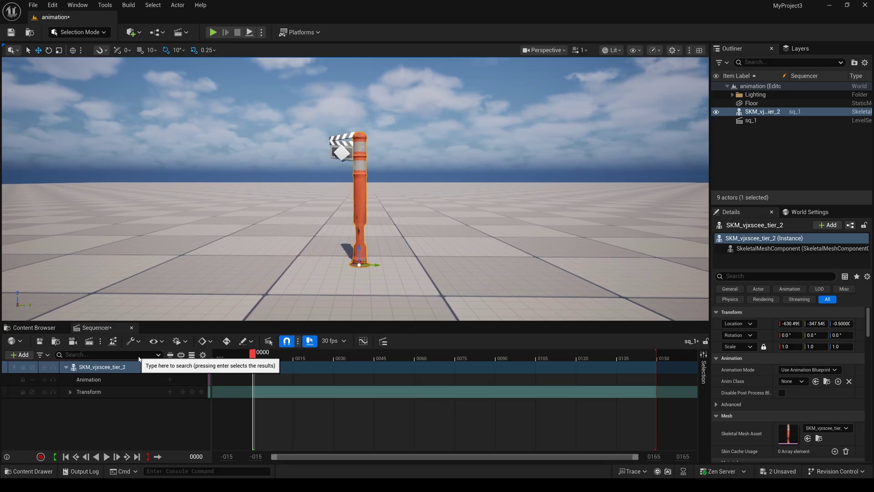
{"action": "right_click", "coordinate": [155, 369]}
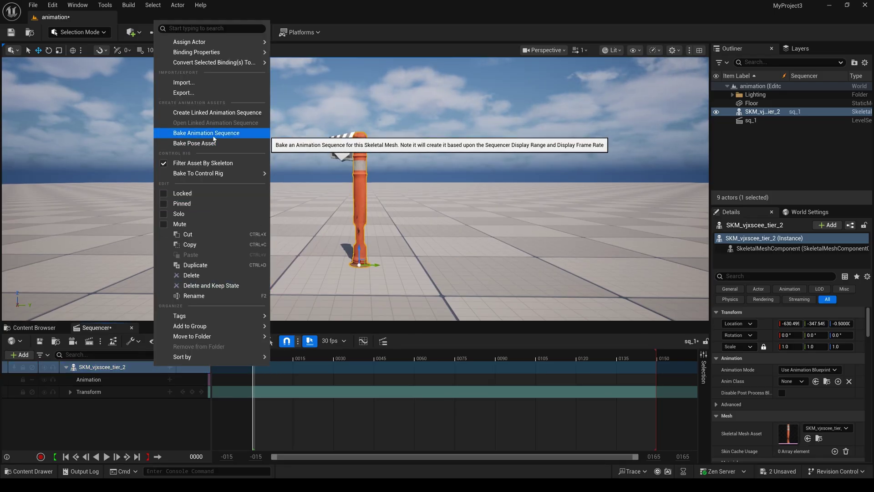
{"action": "mouse_move", "coordinate": [198, 173]}
{"action": "left_click", "coordinate": [302, 190]}
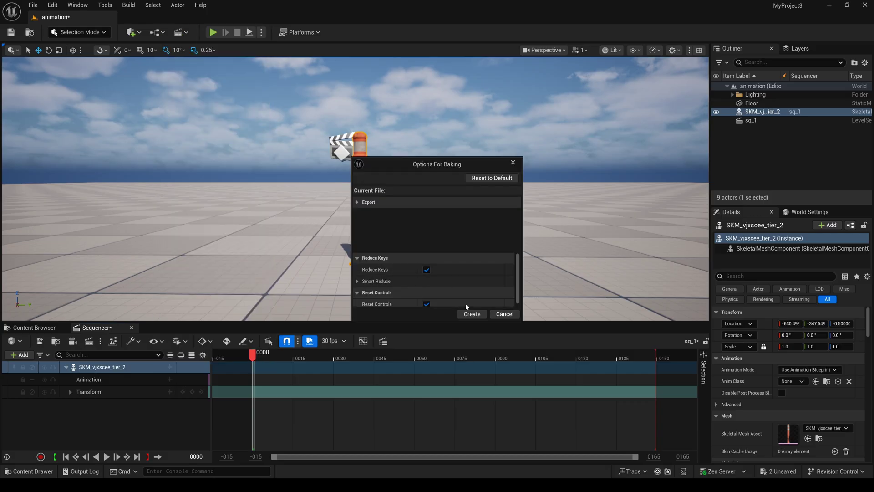
Bake the post to an FK control rig, enable Auto-key, and go to frame 15.
{"action": "left_click", "coordinate": [471, 313]}
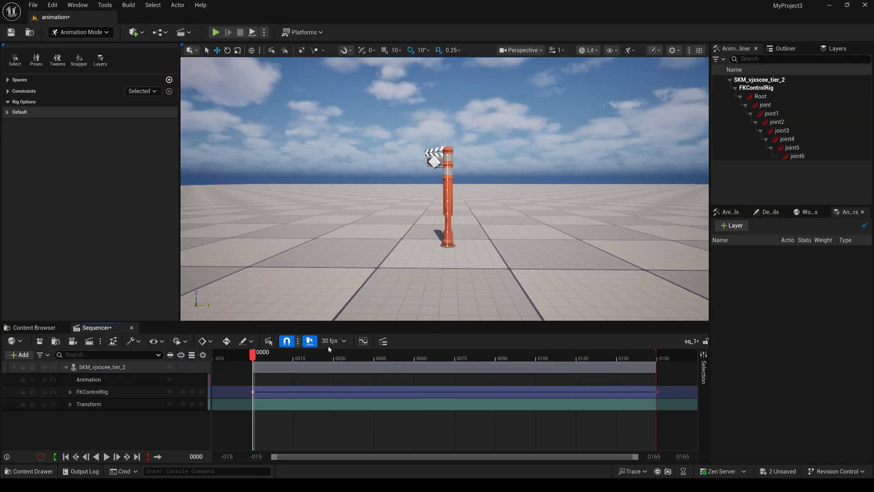
{"action": "left_click_drag", "start_coordinate": [253, 356], "coordinate": [254, 361]}
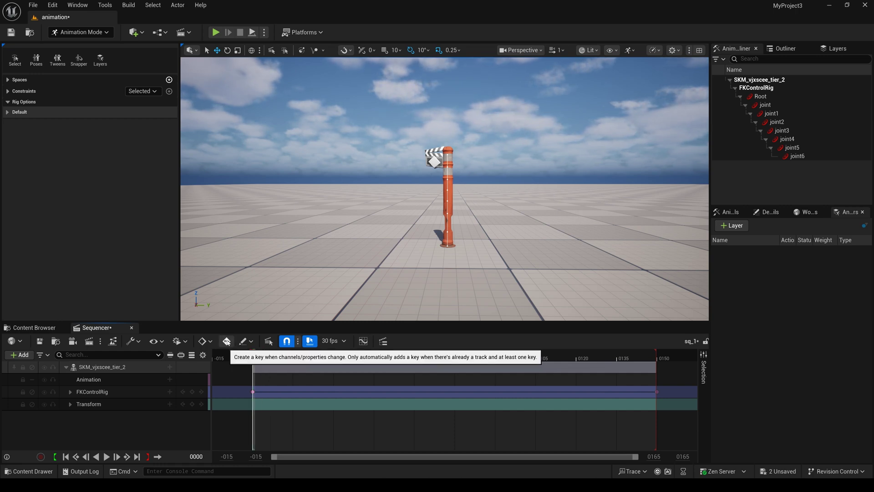
{"action": "left_click", "coordinate": [227, 341]}
{"action": "left_click_drag", "start_coordinate": [252, 353], "coordinate": [294, 370]}
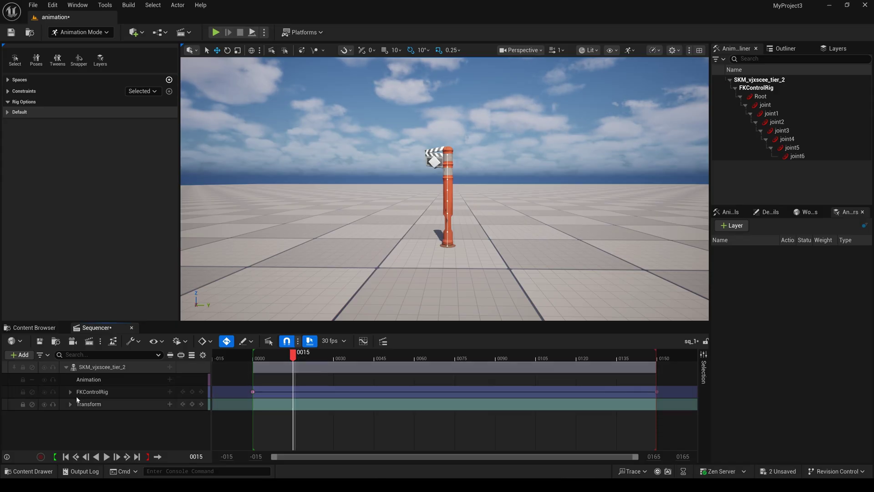
{"action": "double_click", "coordinate": [87, 390]}
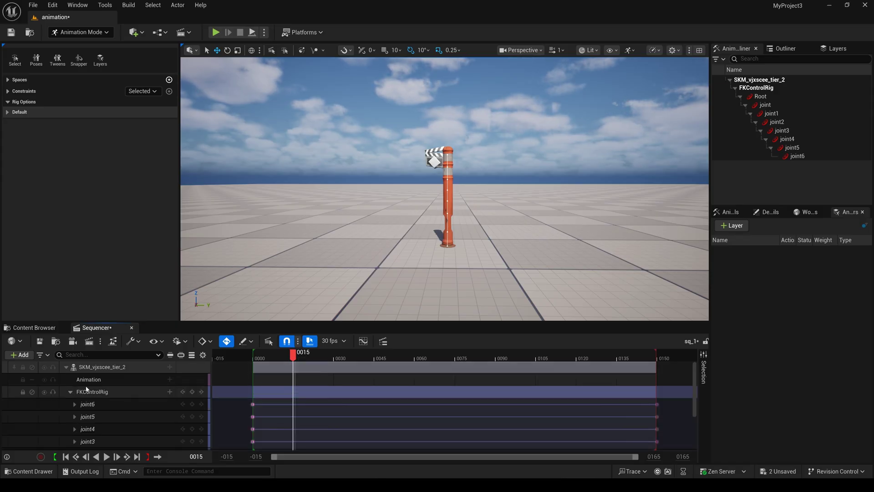
Rotate joint about 10 degrees and joint1 further to start the bend.
{"action": "left_click", "coordinate": [764, 105]}
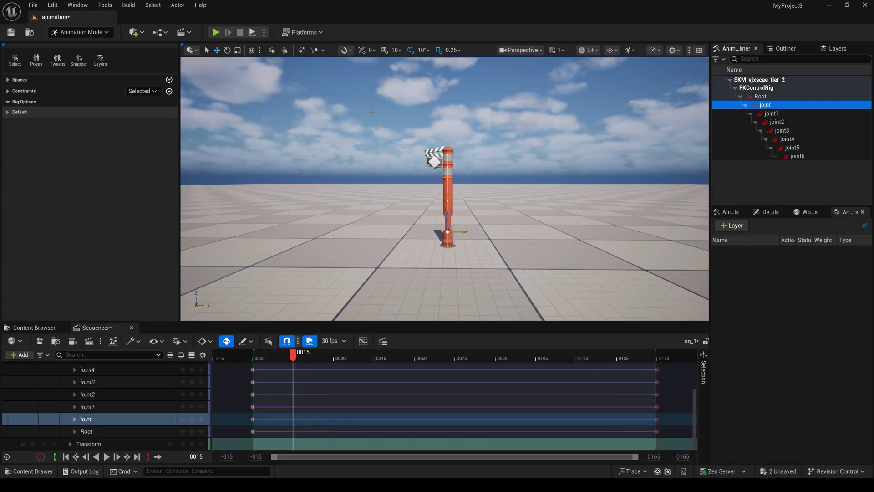
{"action": "left_click", "coordinate": [228, 50]}
{"action": "left_click_drag", "start_coordinate": [463, 216], "coordinate": [471, 222]}
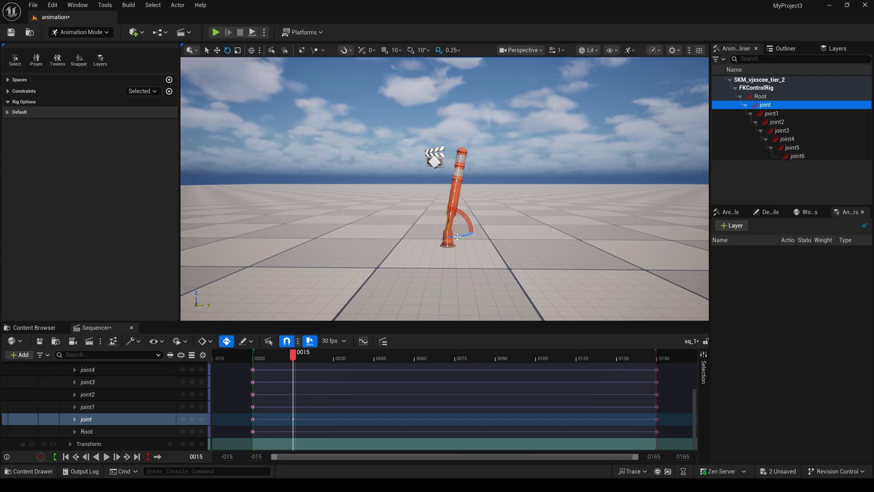
{"action": "left_click", "coordinate": [477, 197]}
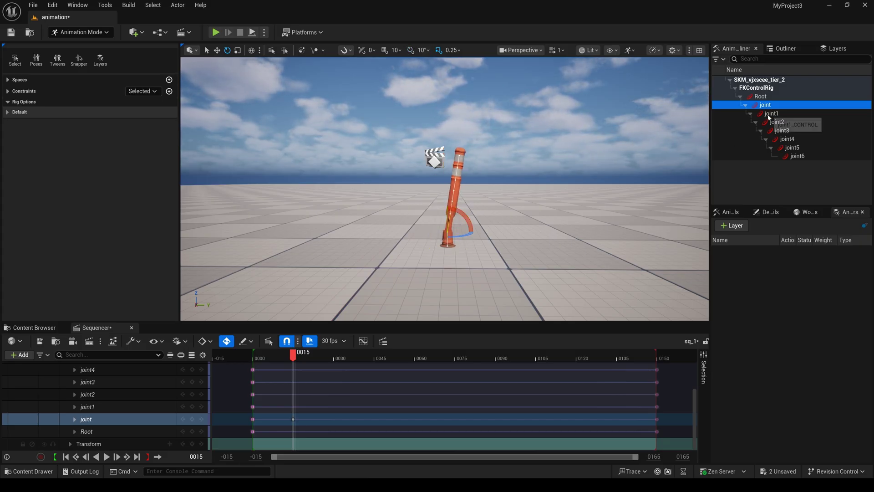
{"action": "left_click_drag", "start_coordinate": [476, 198], "coordinate": [487, 205]}
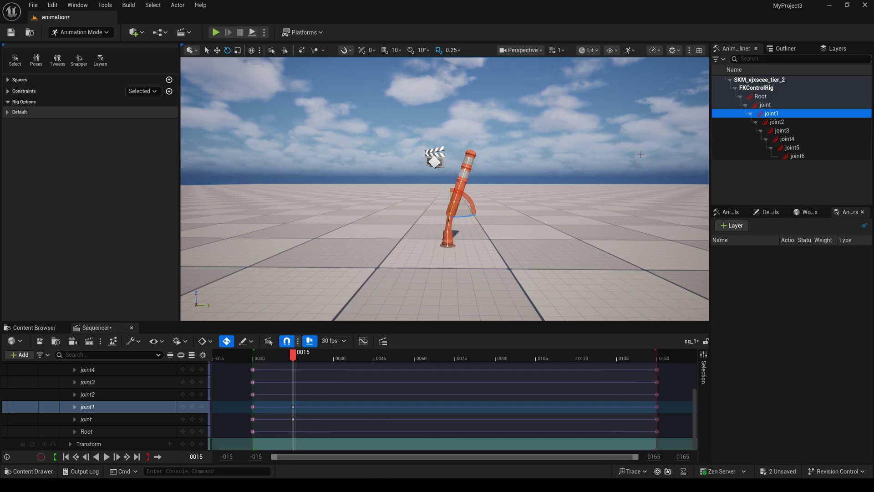
Rotate joint3, joint4 and joint5 to curve the upper post.
{"action": "left_click", "coordinate": [774, 122]}
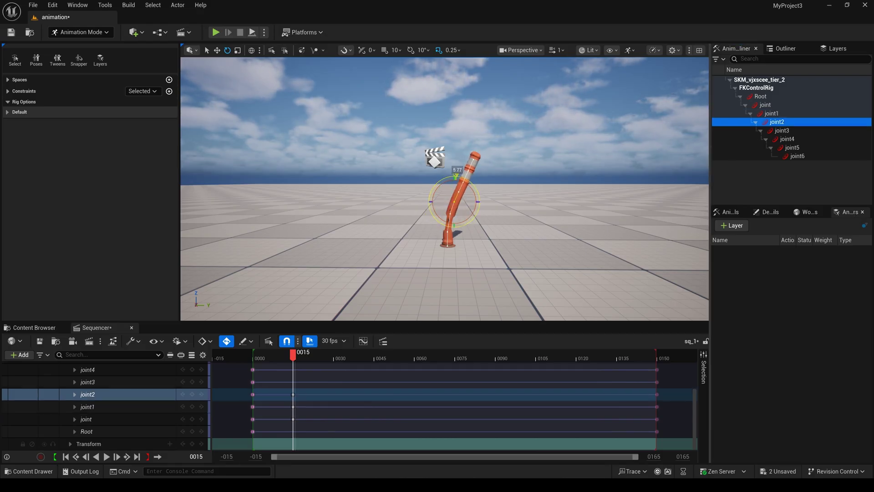
{"action": "left_click", "coordinate": [782, 131]}
{"action": "left_click_drag", "start_coordinate": [446, 174], "coordinate": [452, 178]}
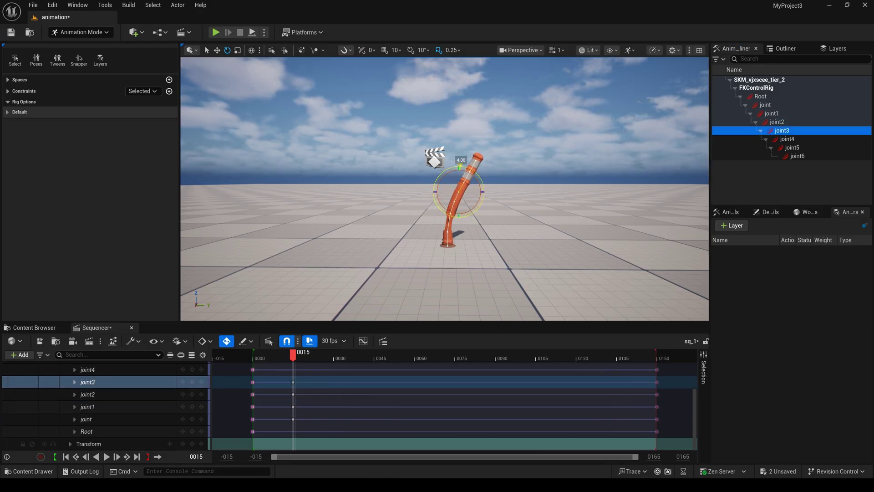
{"action": "left_click", "coordinate": [789, 138]}
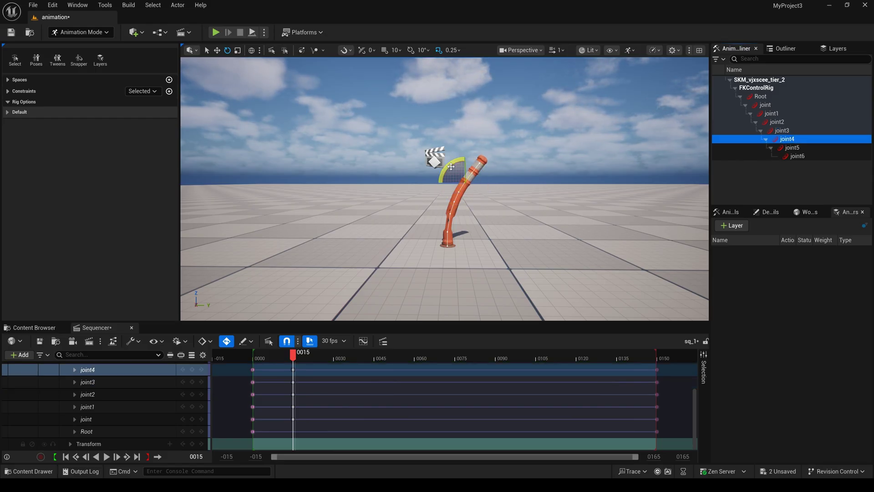
{"action": "left_click_drag", "start_coordinate": [451, 167], "coordinate": [454, 171]}
{"action": "left_click", "coordinate": [793, 147]}
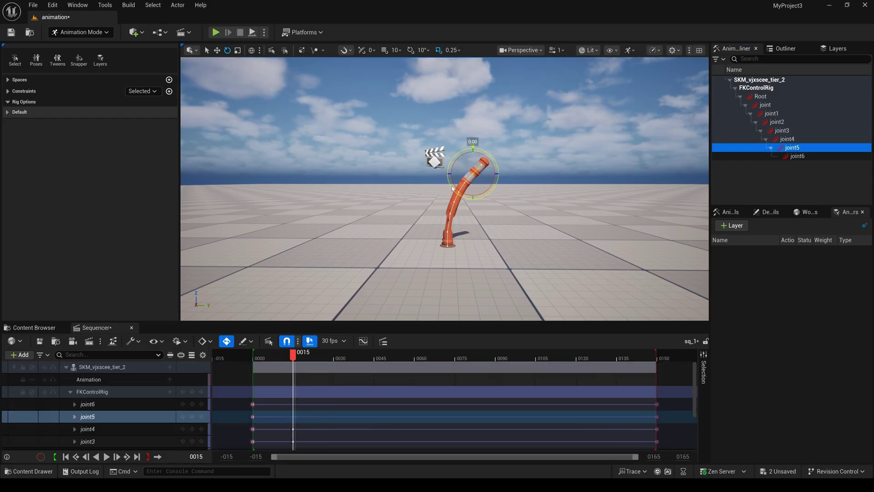
{"action": "left_click_drag", "start_coordinate": [474, 148], "coordinate": [474, 152]}
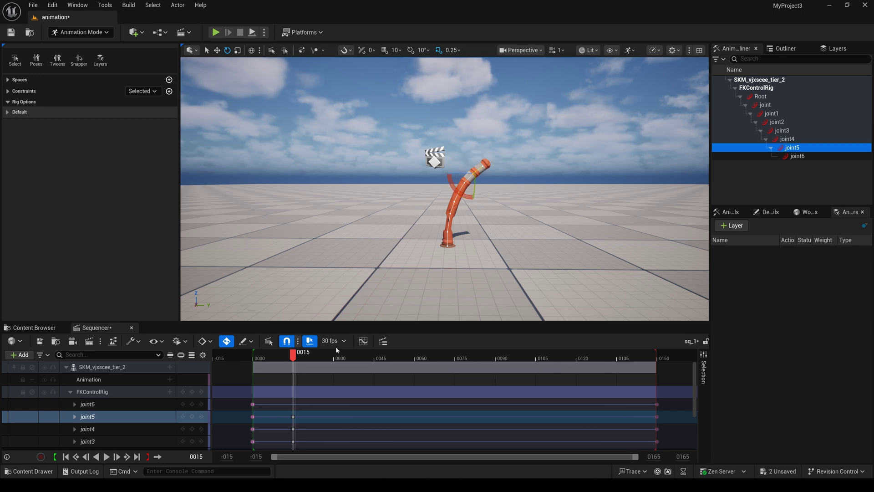
At frame 45, select joint through joint5 and bend the post left.
{"action": "left_click_drag", "start_coordinate": [294, 357], "coordinate": [374, 381]}
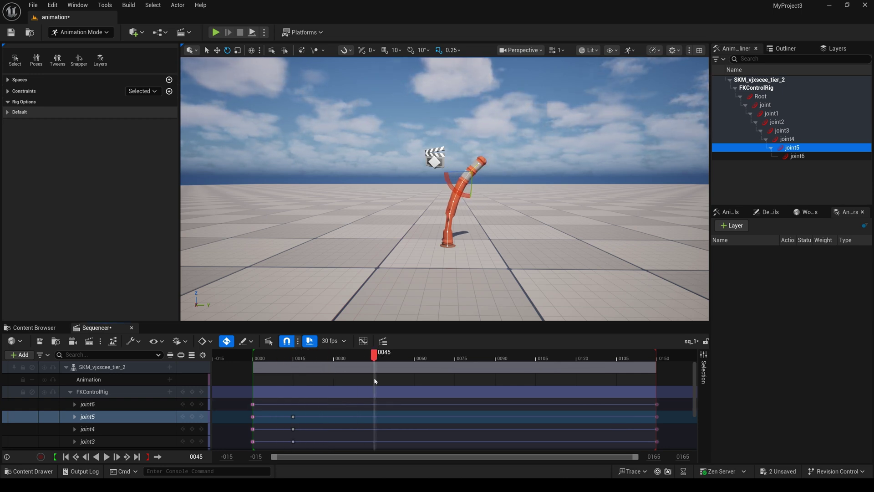
{"action": "scroll", "coordinate": [375, 381], "scroll_direction": "down", "scroll_amount": 3}
{"action": "left_click_drag", "start_coordinate": [287, 380], "coordinate": [296, 446]}
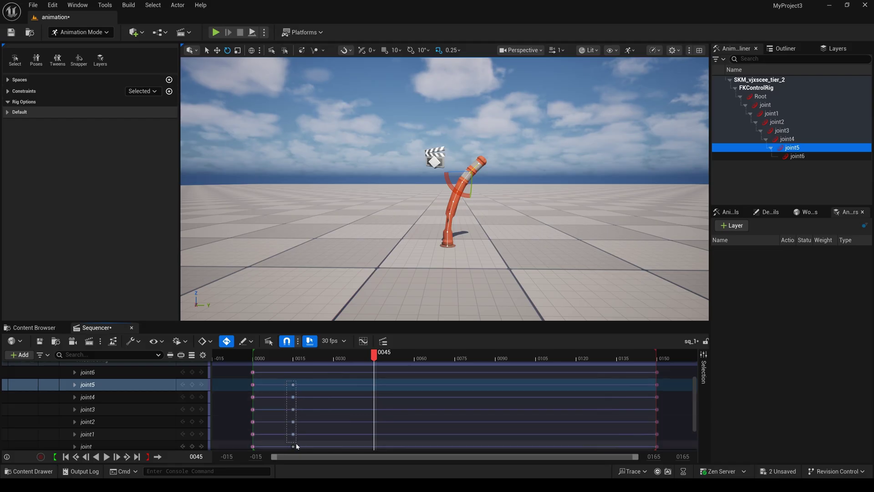
{"action": "scroll", "coordinate": [300, 437], "scroll_direction": "down", "scroll_amount": 1}
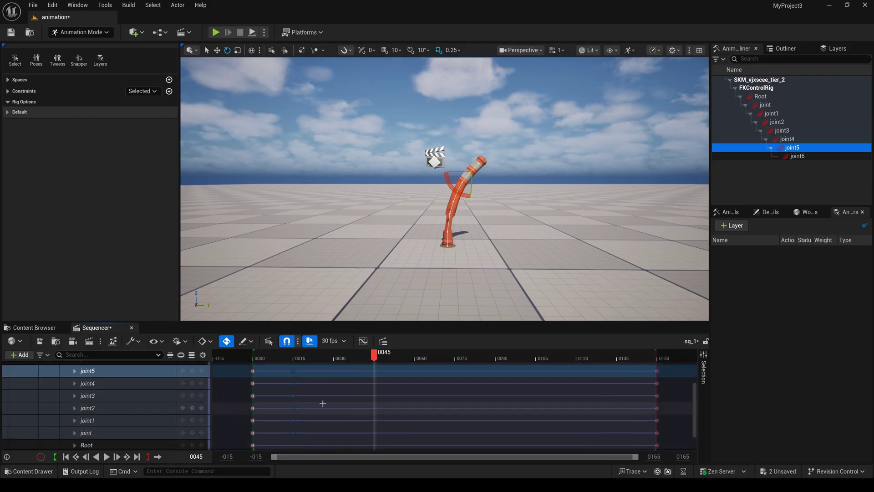
{"action": "left_click", "coordinate": [777, 108]}
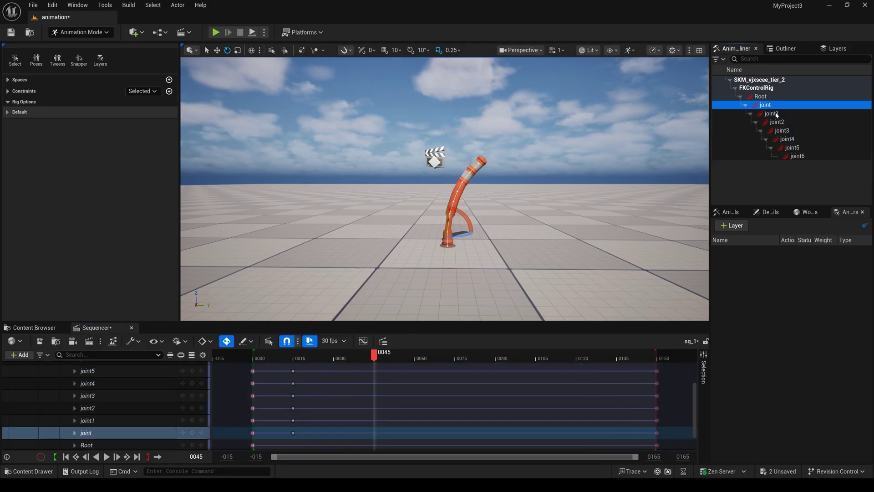
{"action": "left_click", "coordinate": [792, 148], "text": "shift"}
{"action": "left_click_drag", "start_coordinate": [470, 221], "coordinate": [444, 206]}
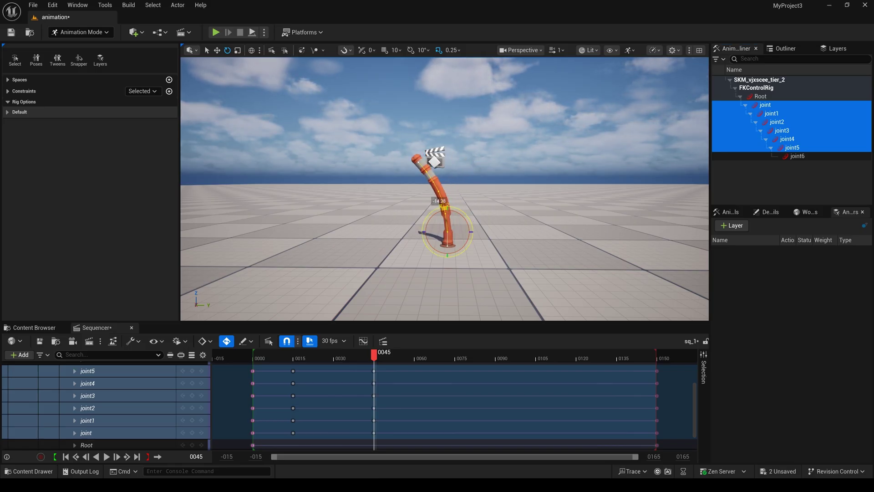
{"action": "left_click_drag", "start_coordinate": [444, 206], "coordinate": [429, 272]}
At frame 75, bend the post right, then play the animation from frame 0.
{"action": "left_click_drag", "start_coordinate": [376, 354], "coordinate": [456, 368]}
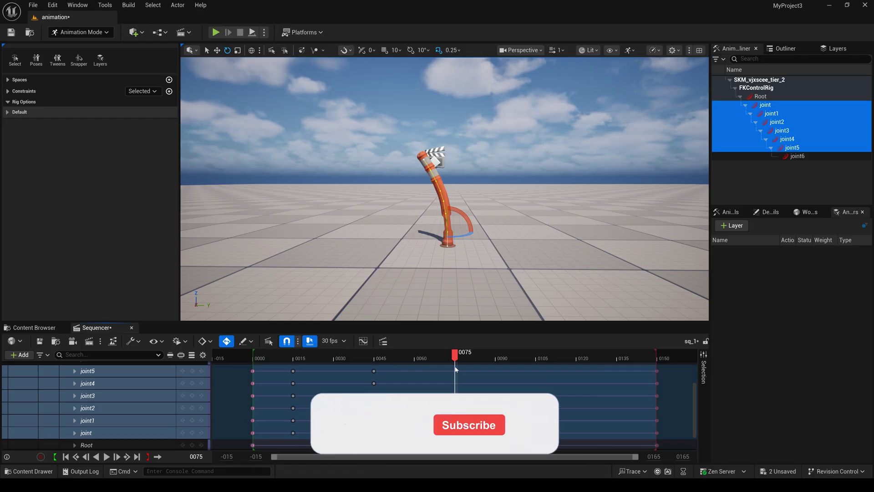
{"action": "left_click_drag", "start_coordinate": [463, 214], "coordinate": [466, 296]}
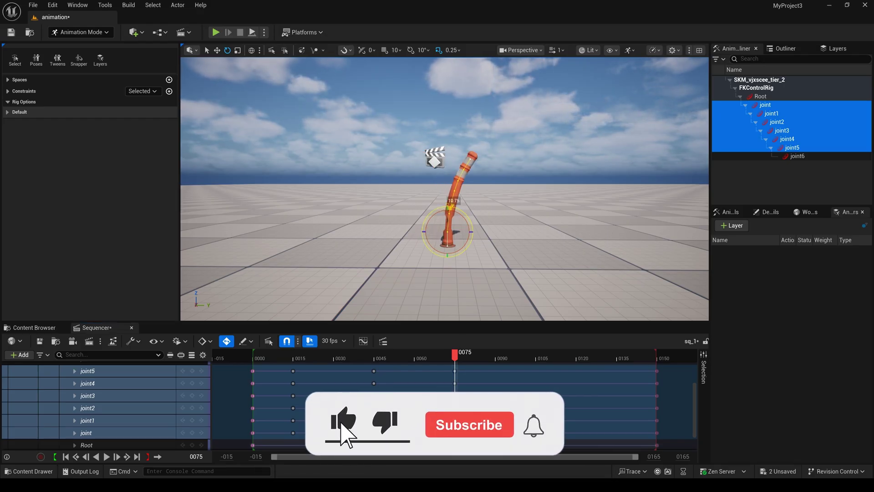
{"action": "left_click_drag", "start_coordinate": [456, 353], "coordinate": [272, 355]}
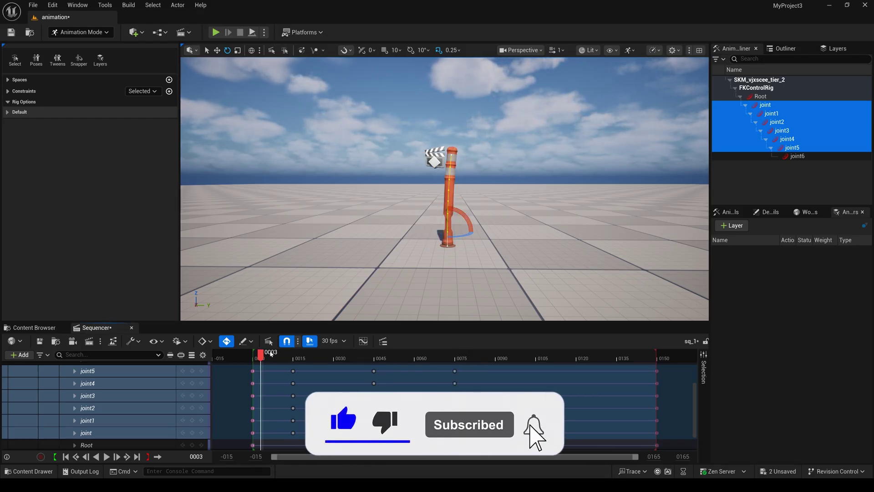
{"action": "left_click", "coordinate": [66, 456]}
{"action": "left_click", "coordinate": [106, 456]}
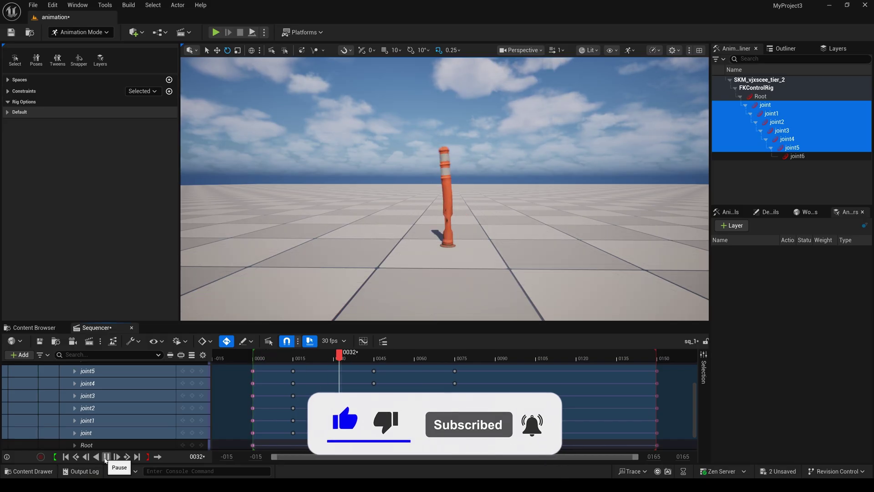